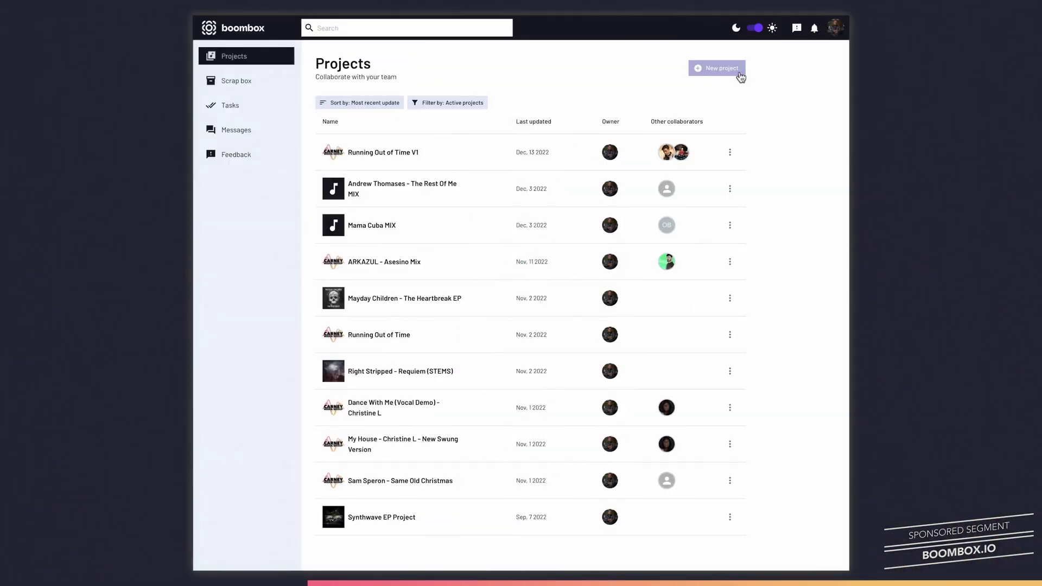
Create the Boombox.io project 'The Best of Me' and upload its two mix WAV files
click(736, 70)
text(The Best of Me)
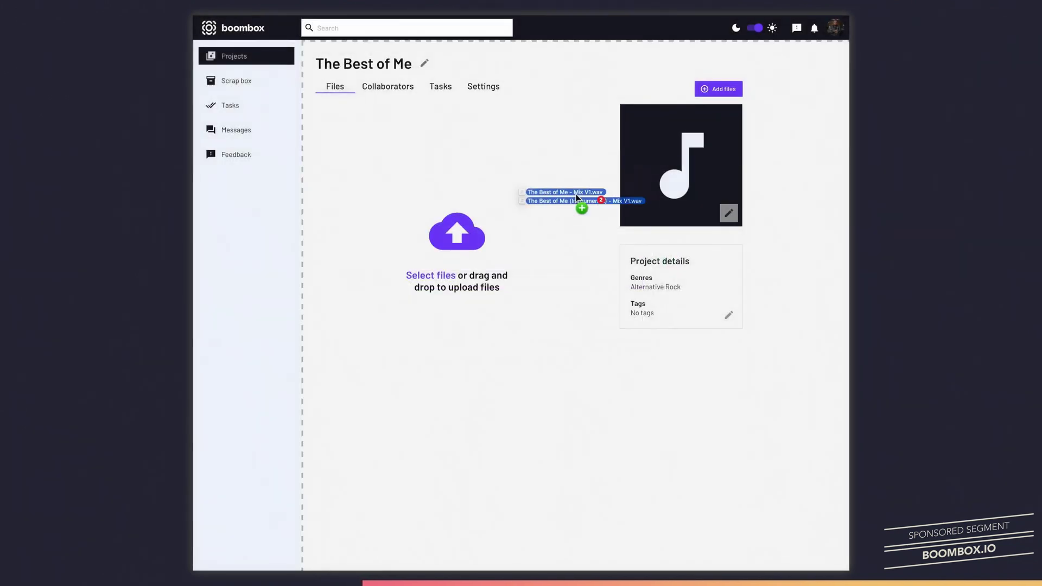
drag(581, 197, 448, 240)
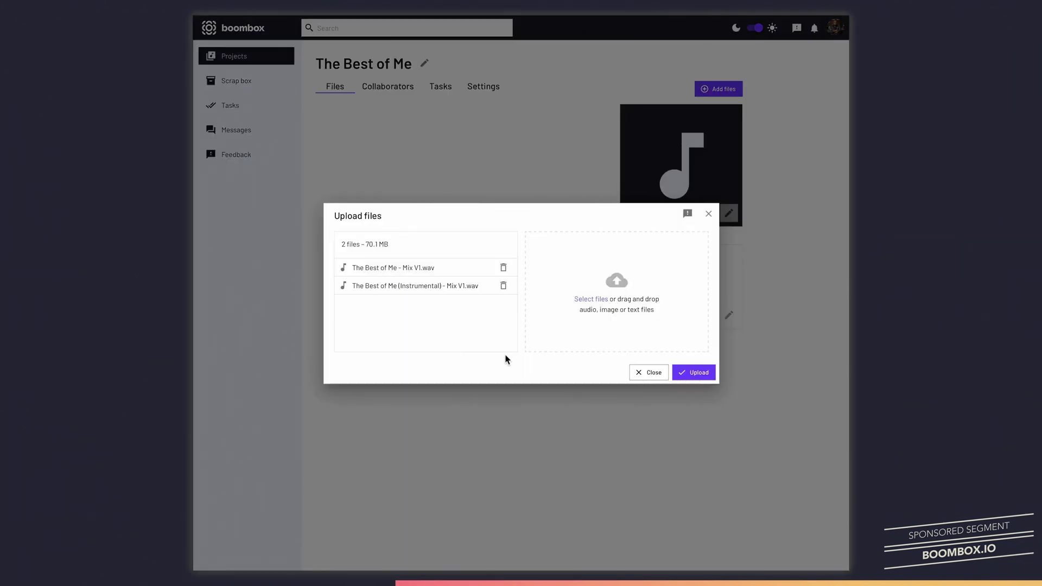
click(697, 373)
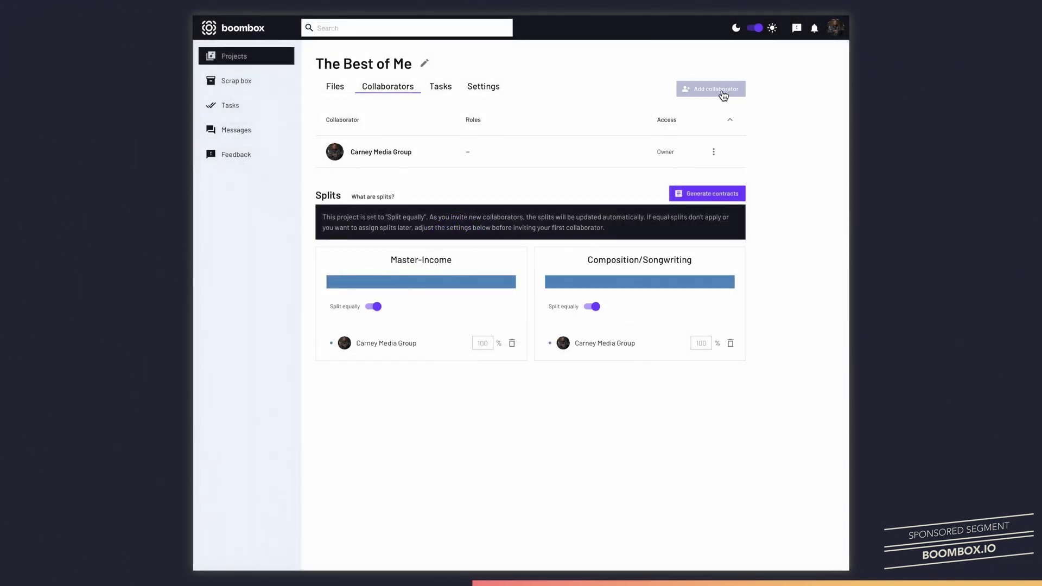
Invite collaborators, comment 'more saturation.', and upload The Best of Me - Mix V2.wav as a new version
click(723, 92)
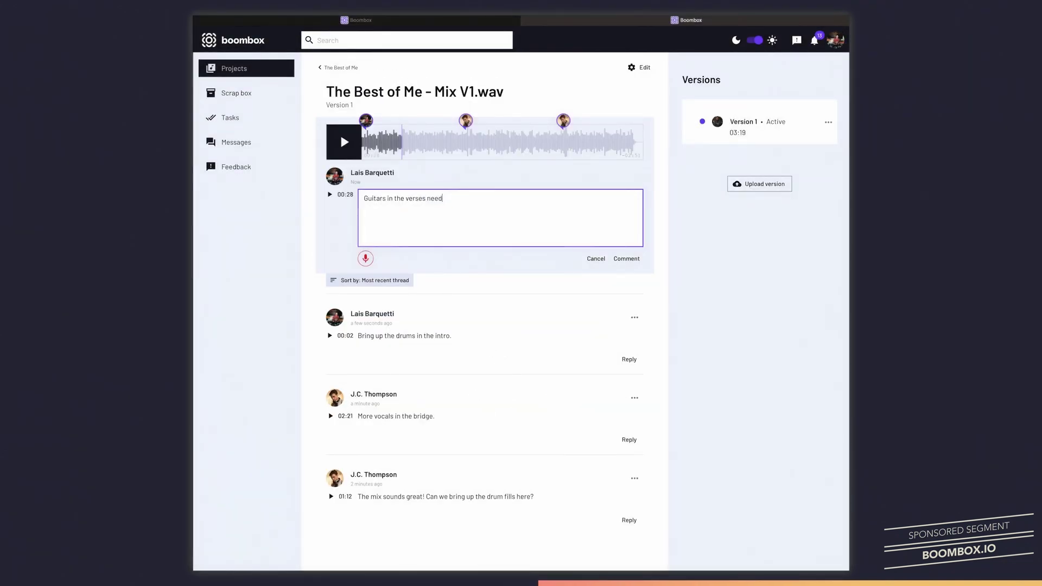
text(more saturation.)
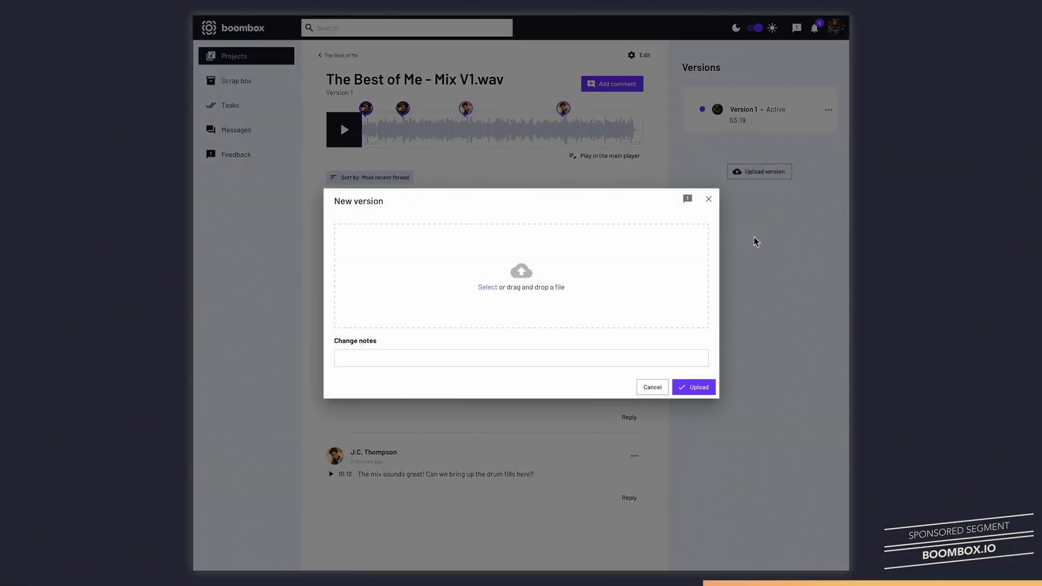
drag(642, 312, 530, 302)
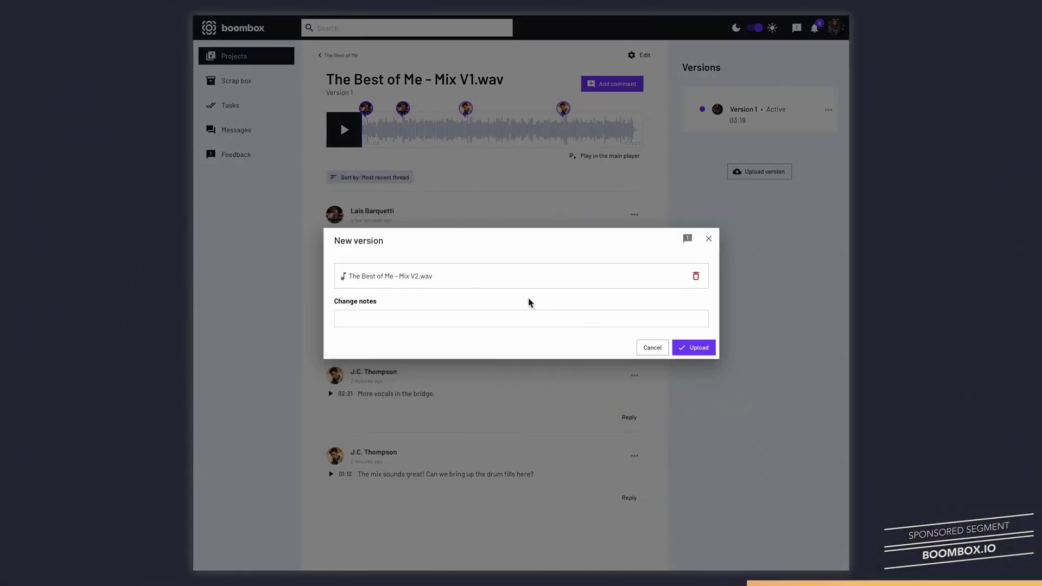
click(707, 351)
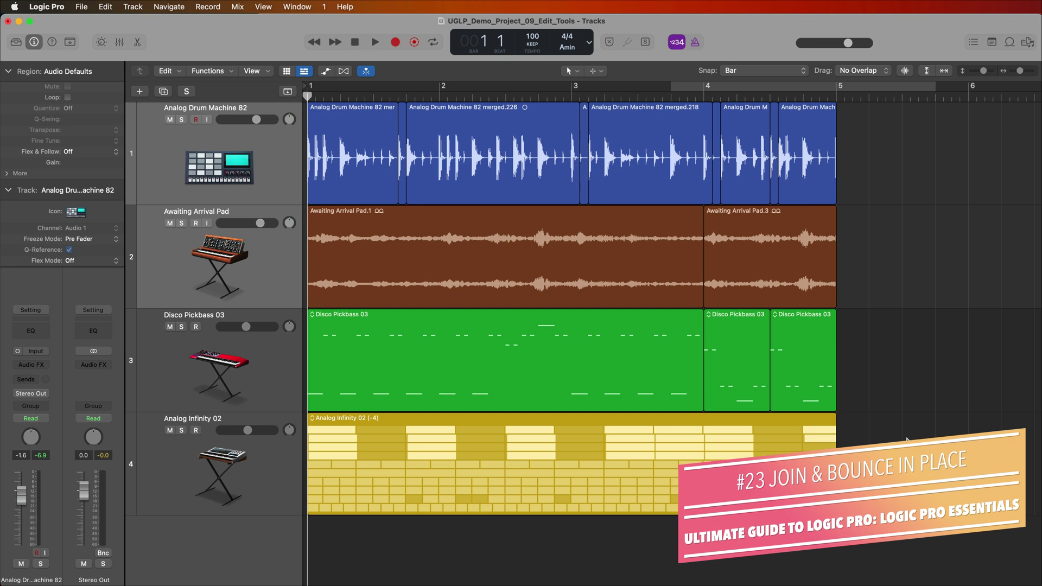
Marquee-select all eleven regions on the Analog Drum Machine 82 and Awaiting Arrival Pad tracks
drag(905, 149, 347, 236)
right_click(347, 234)
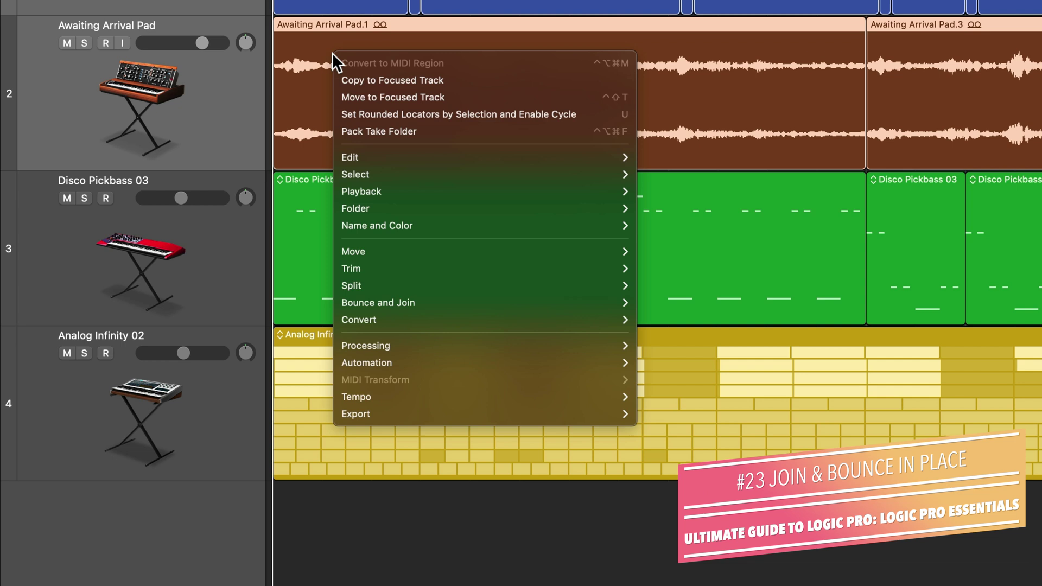
mouse_move(409, 294)
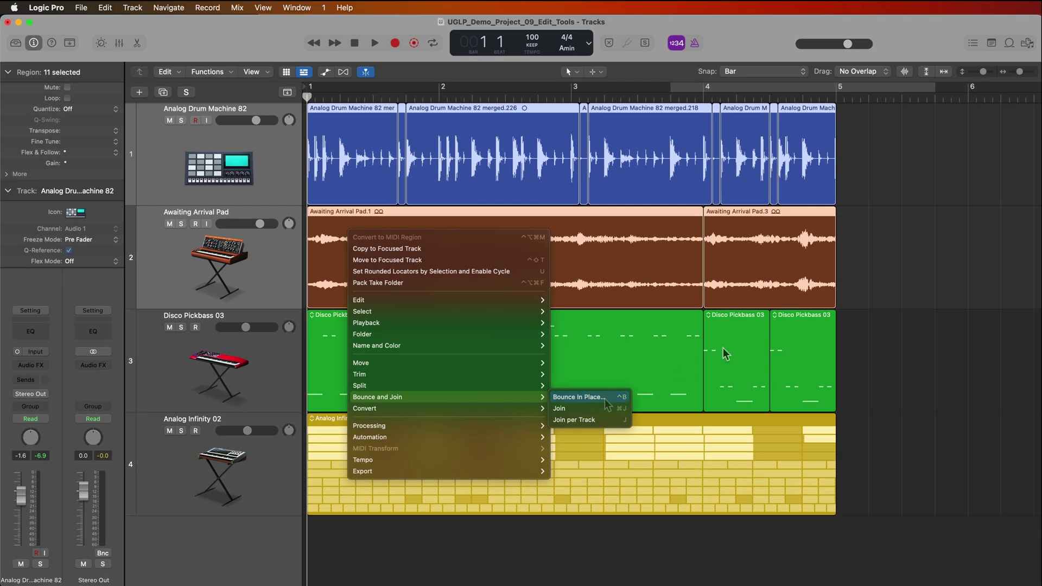
click(859, 280)
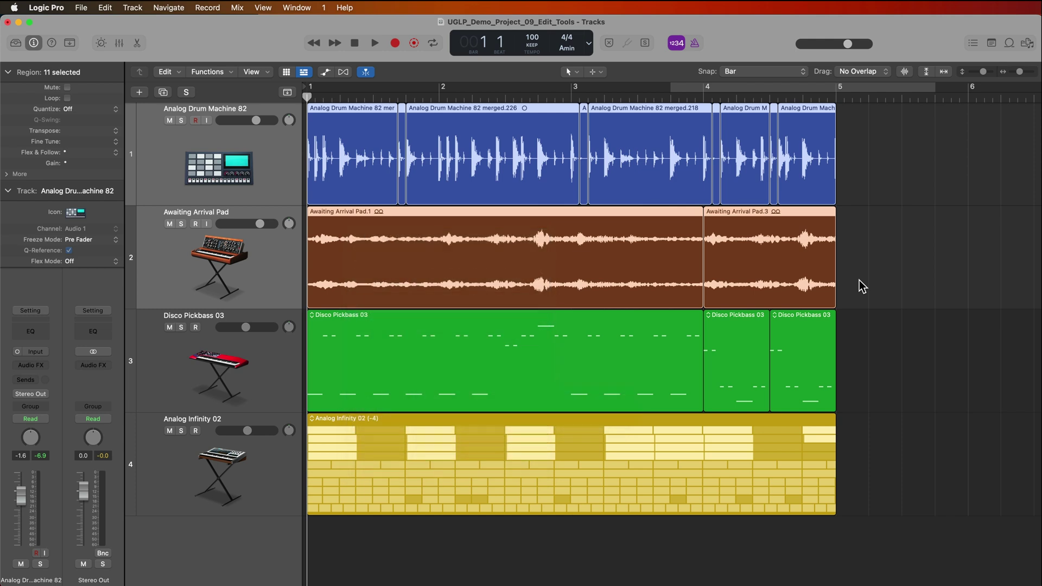
click(859, 280)
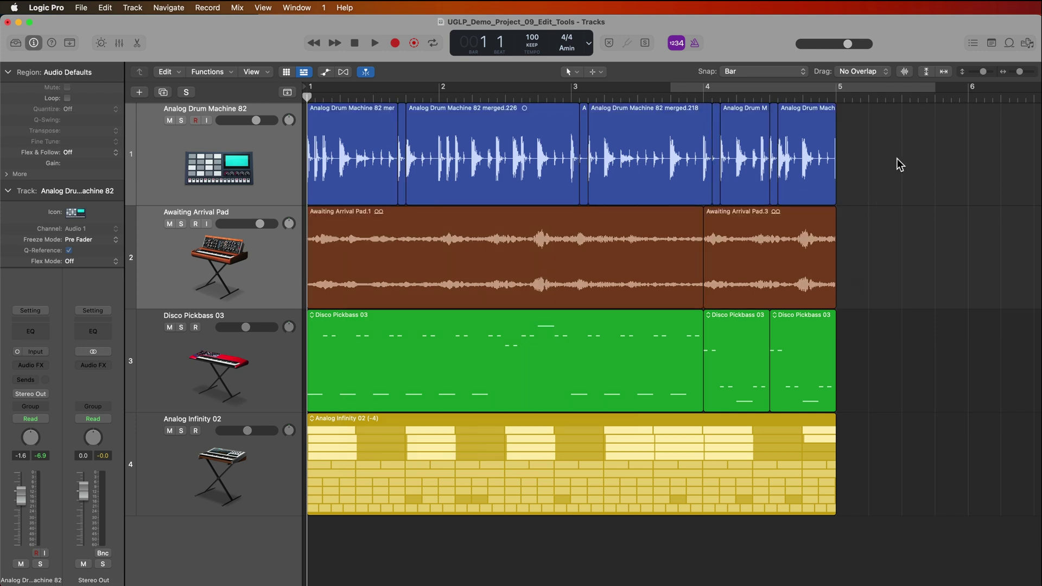
drag(897, 158, 720, 304)
click(863, 356)
drag(819, 362, 645, 358)
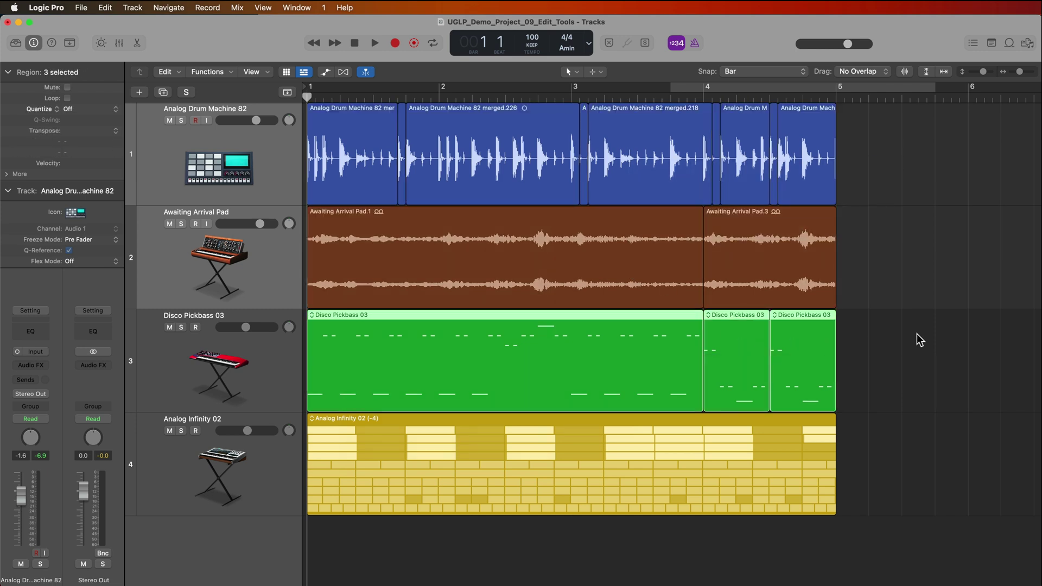
scroll(898, 340, right, 1)
click(893, 340)
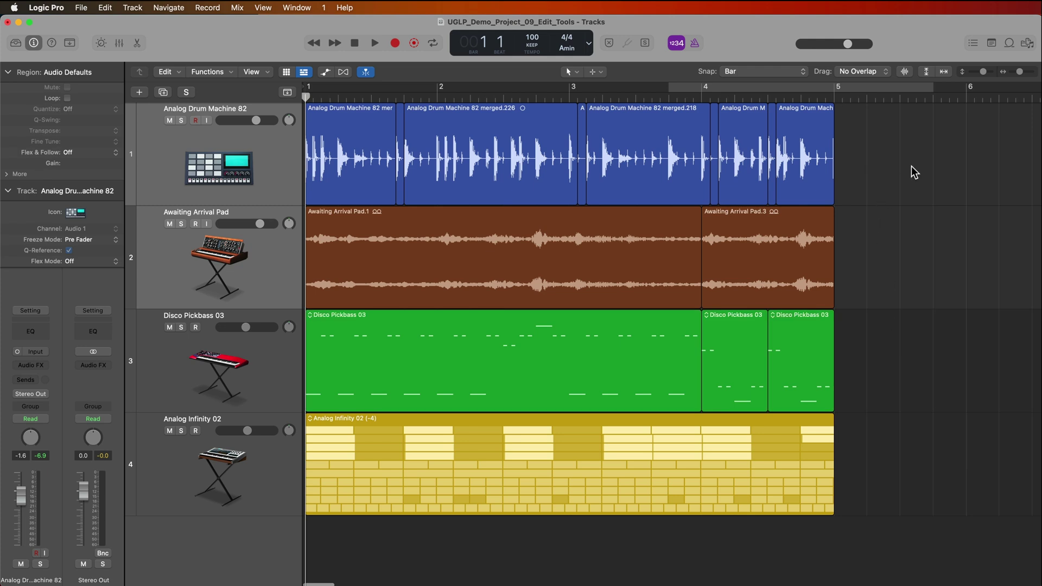
drag(911, 167, 798, 244)
click(893, 236)
drag(897, 243, 684, 244)
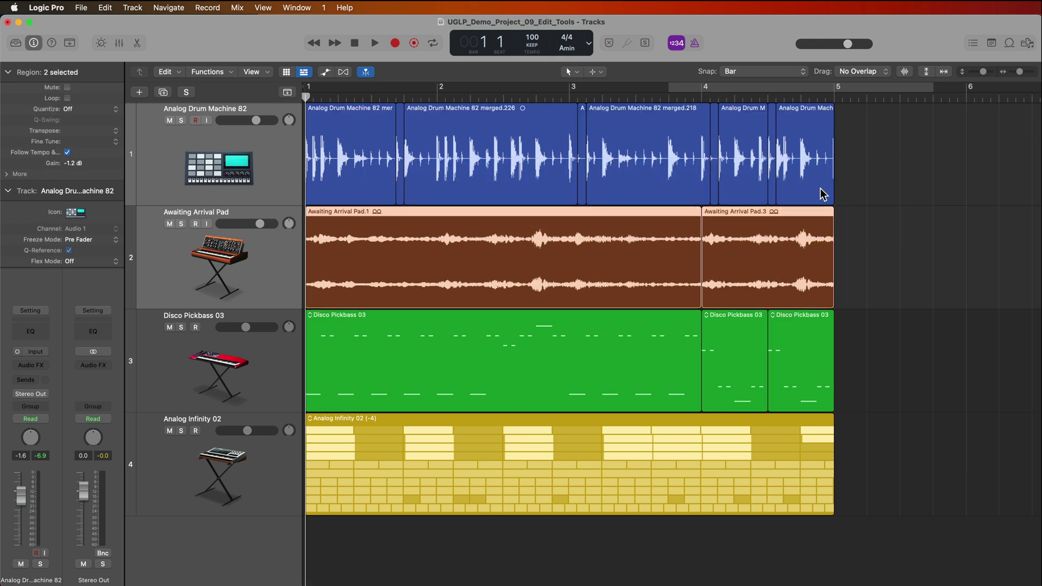
drag(928, 146, 383, 148)
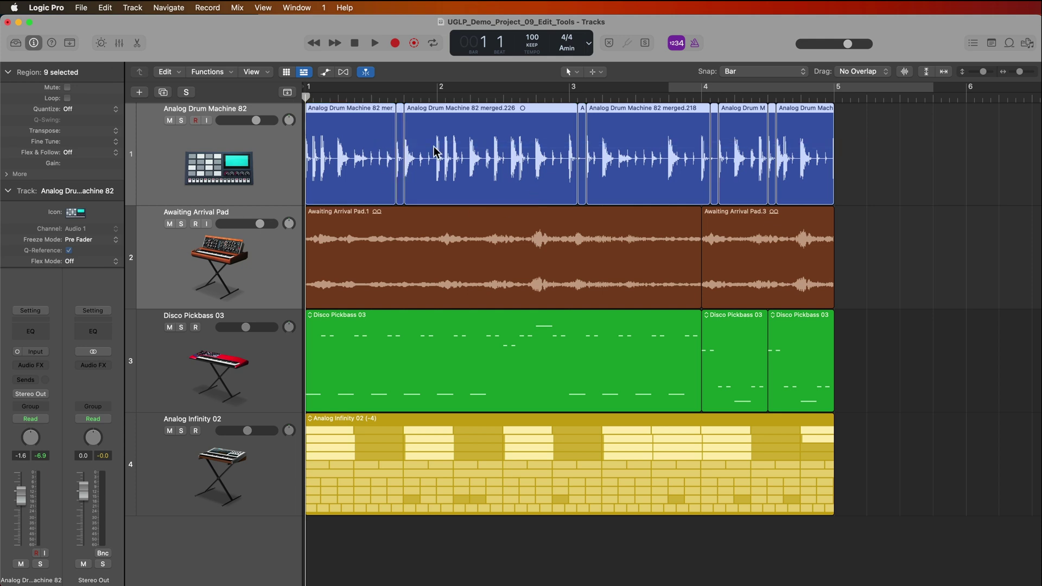
click(883, 201)
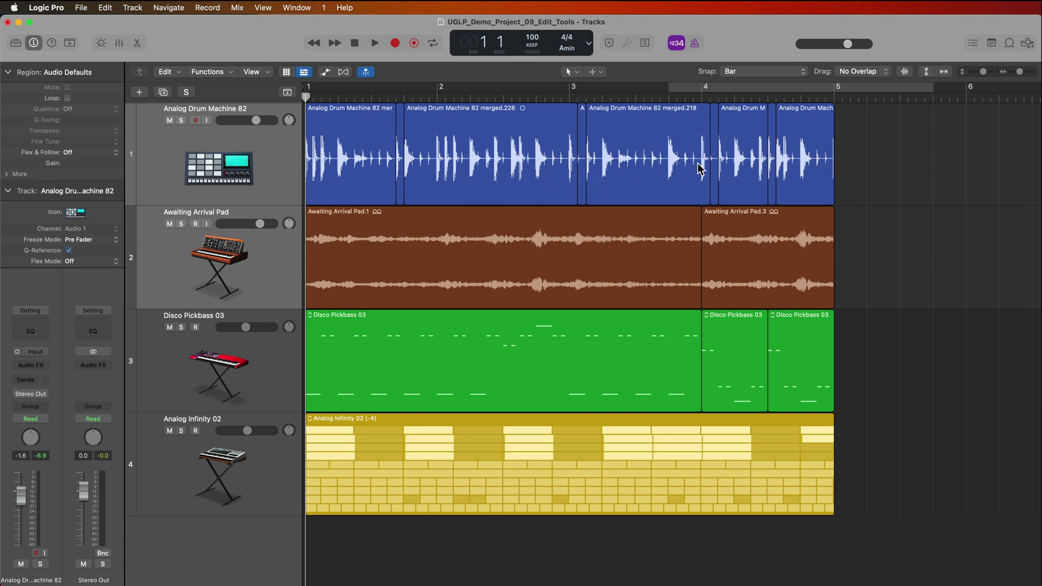
click(656, 239)
click(751, 245)
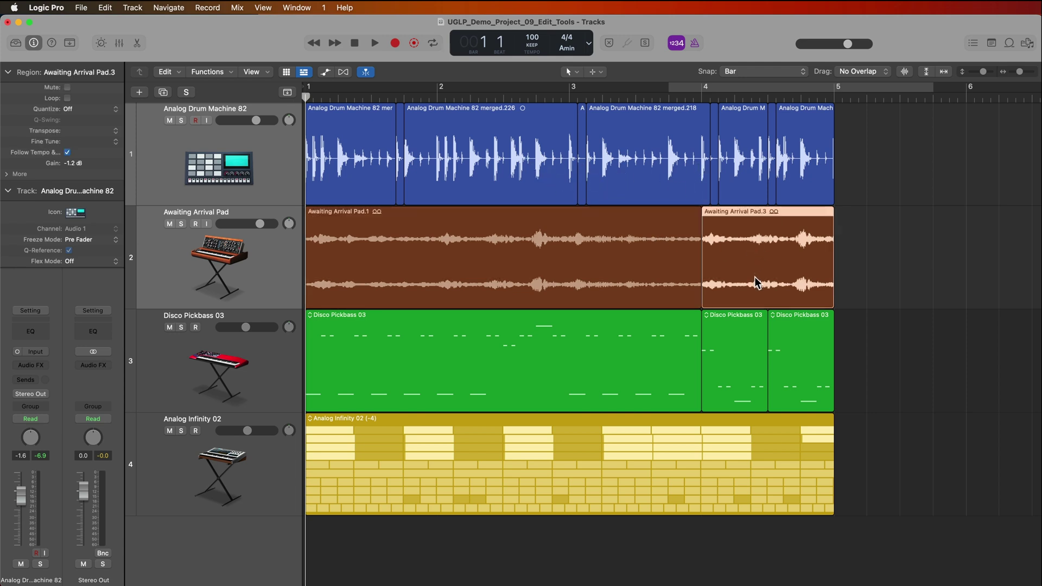
click(939, 265)
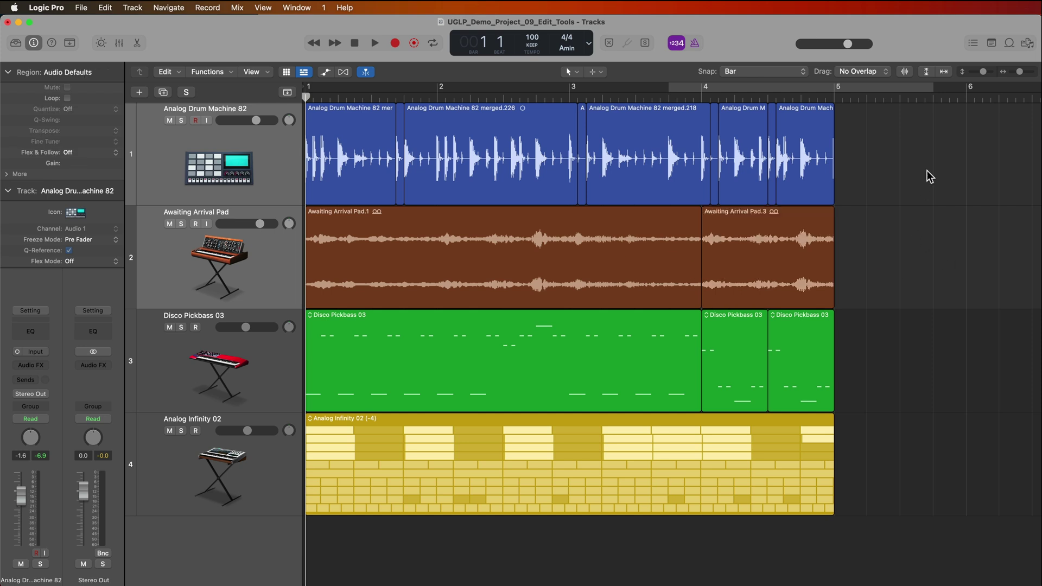
drag(929, 165, 376, 241)
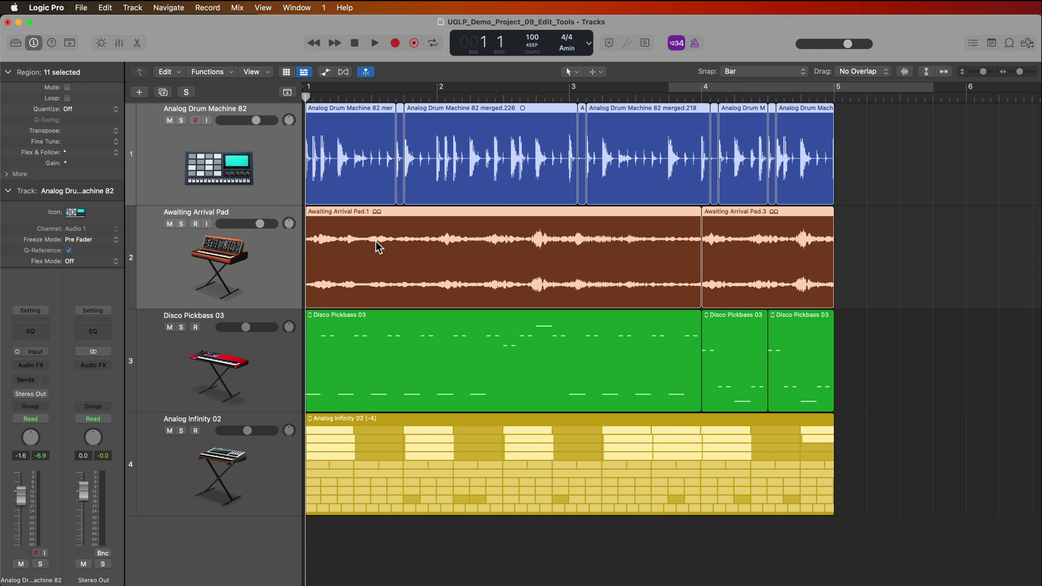
Put the playhead at bar 3 and solo the Awaiting Arrival Pad track
click(888, 216)
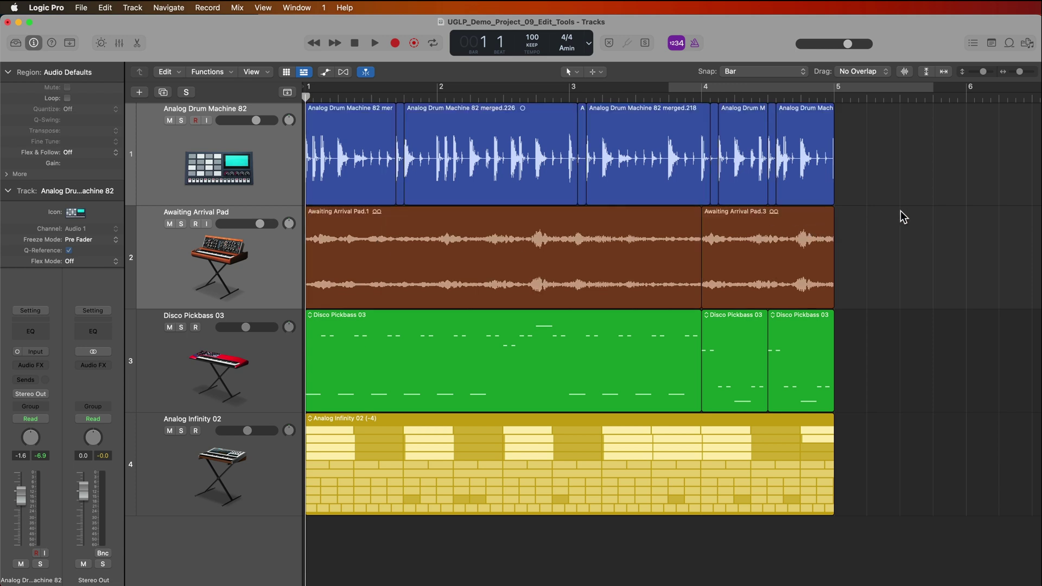
click(695, 97)
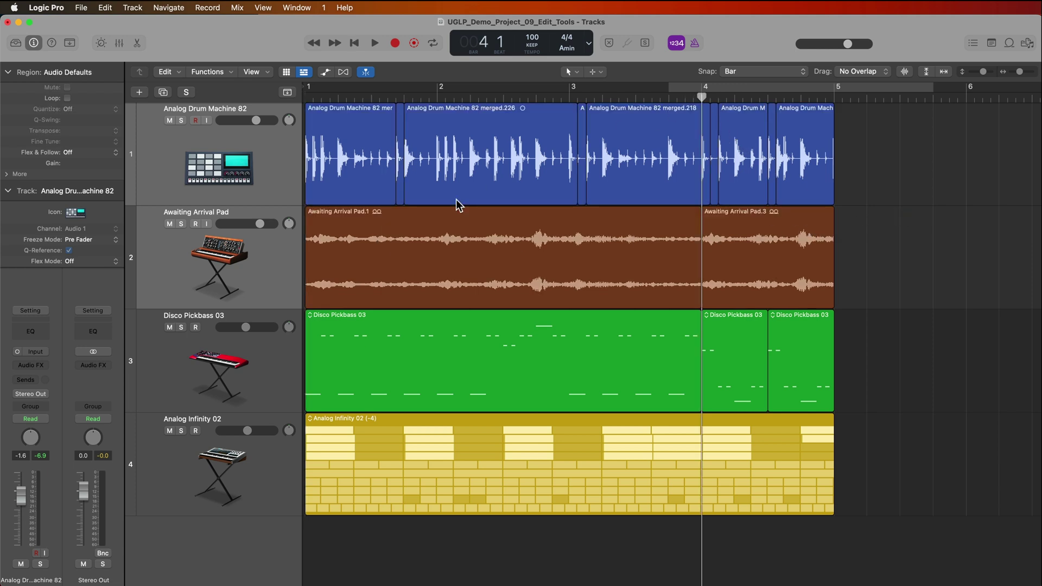
key(comma)
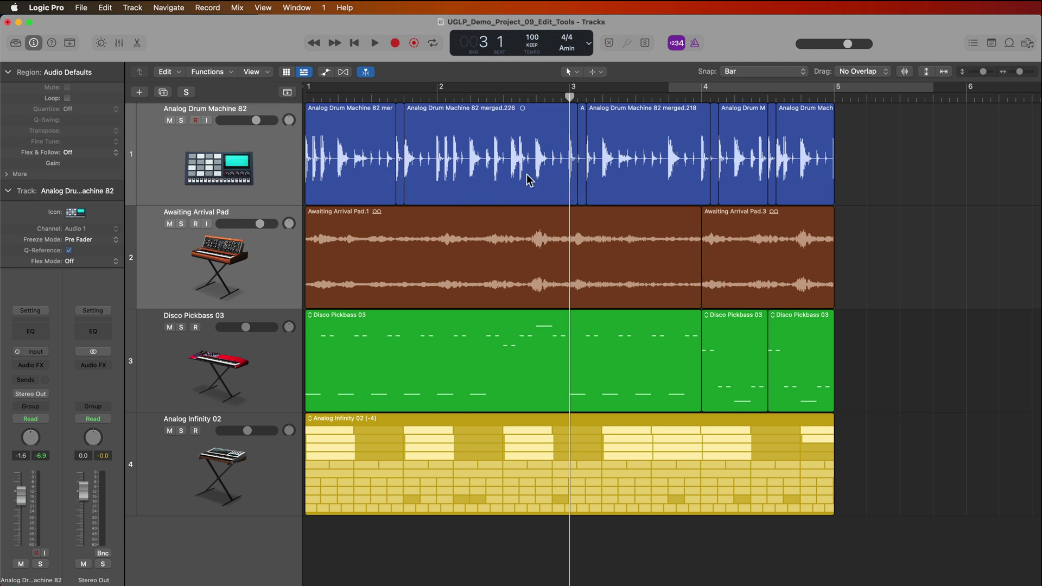
click(224, 268)
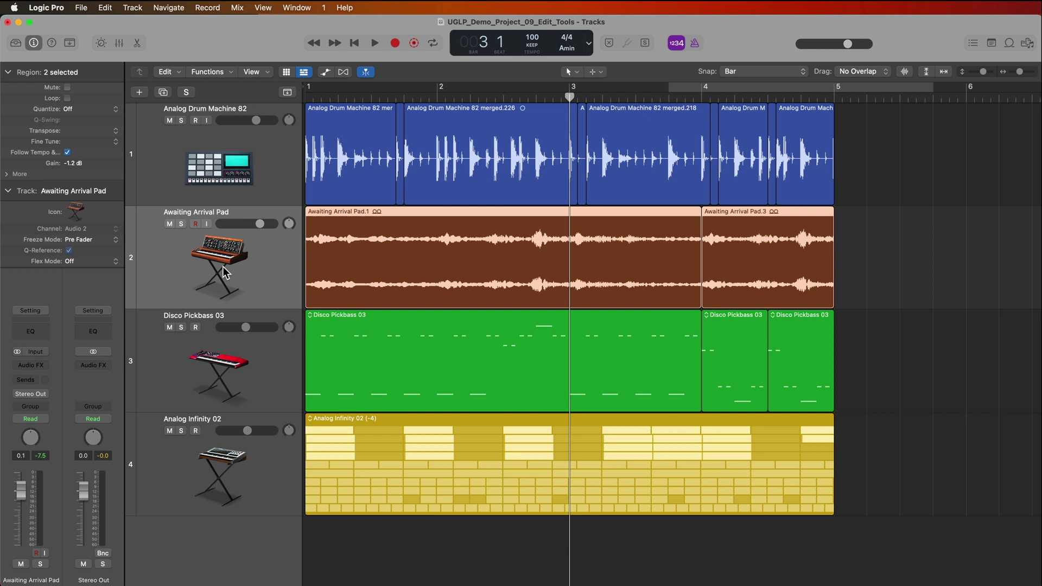
key(s)
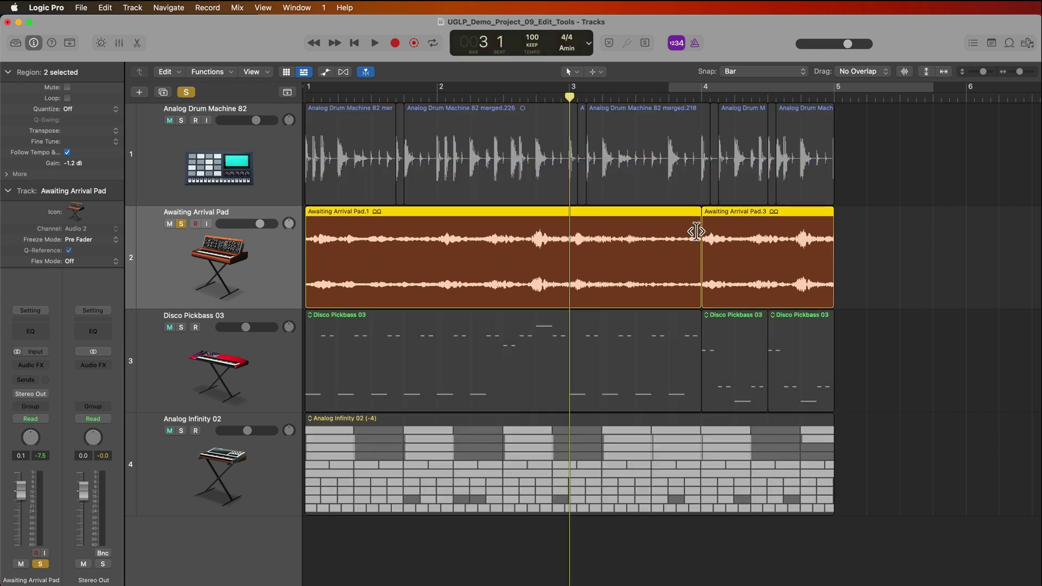
Play the soloed pad from bar 3, then remove its solo
click(922, 245)
key(space)
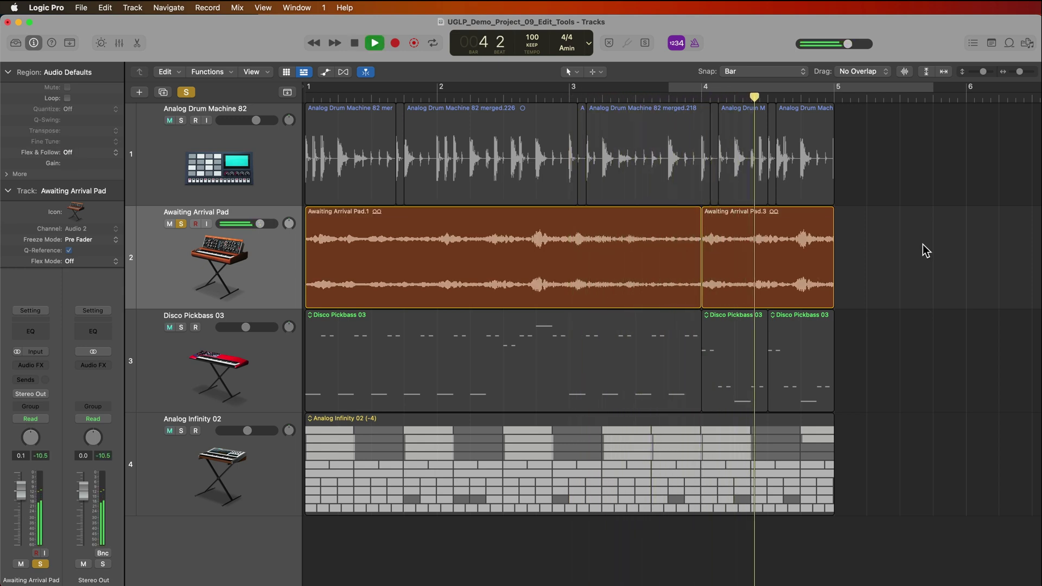
key(space)
click(661, 96)
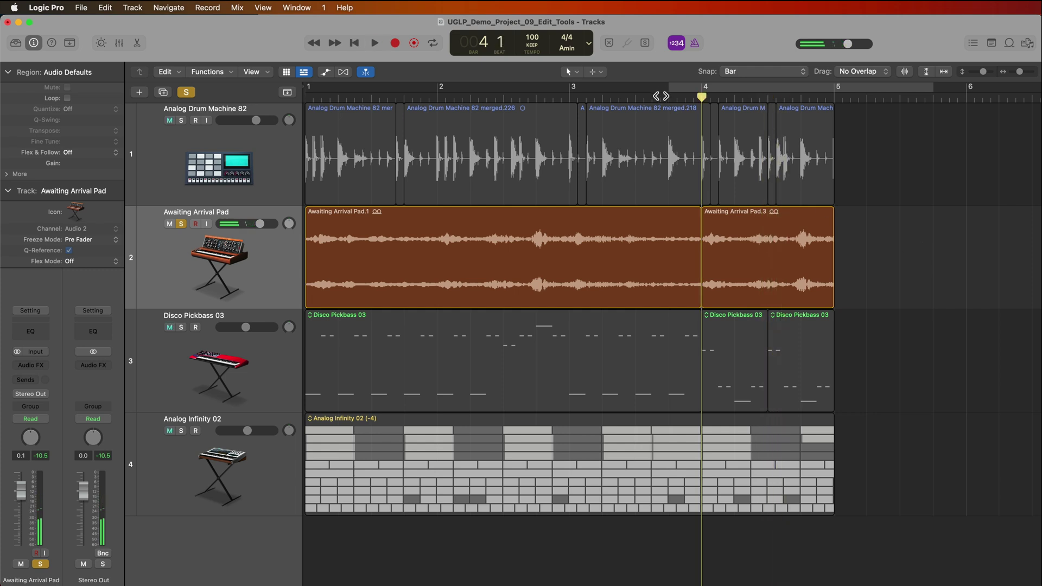
click(652, 96)
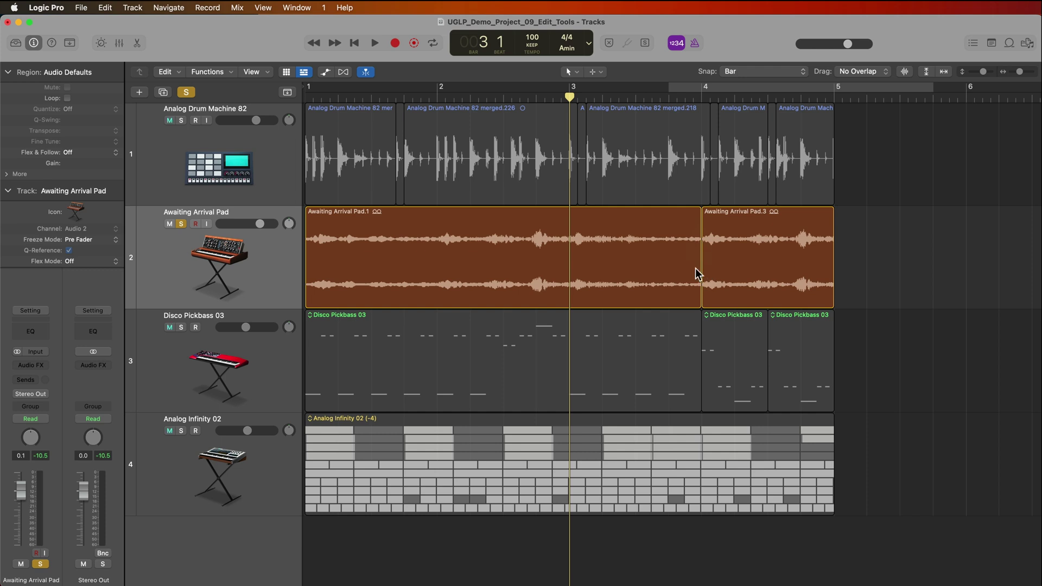
click(182, 224)
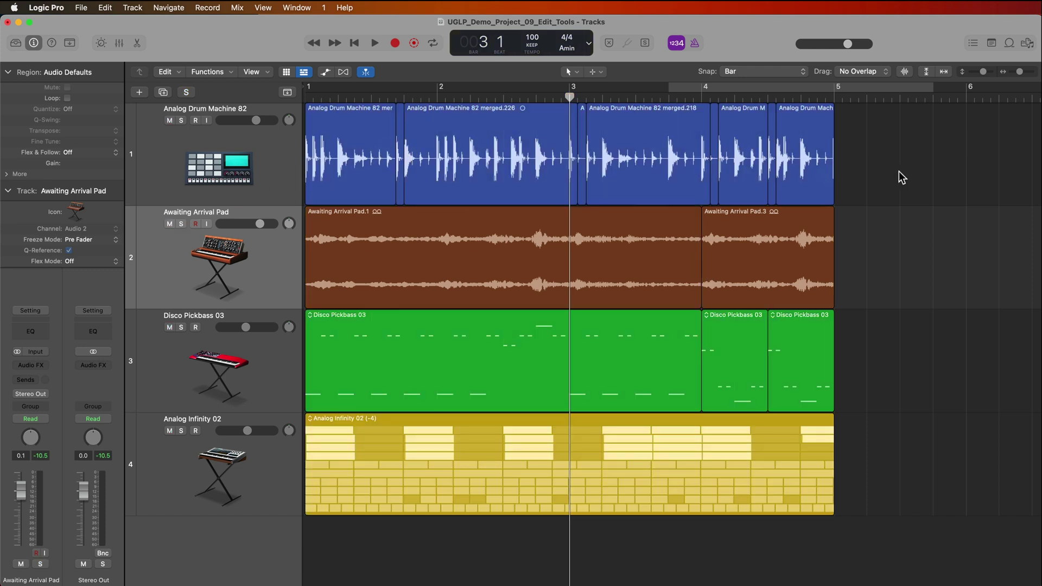
Marquee-select all the drum and pad regions
click(596, 72)
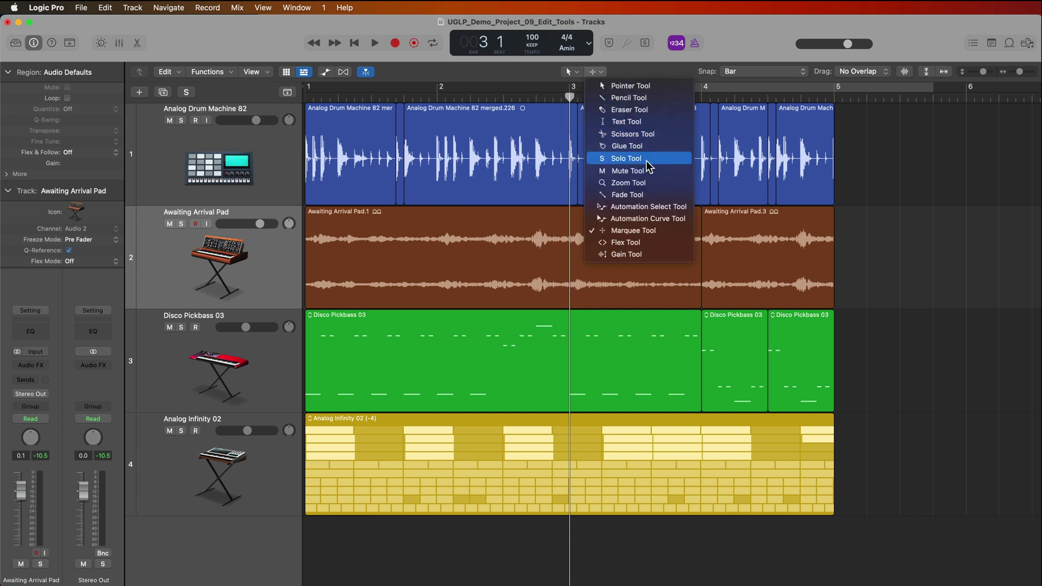
click(909, 177)
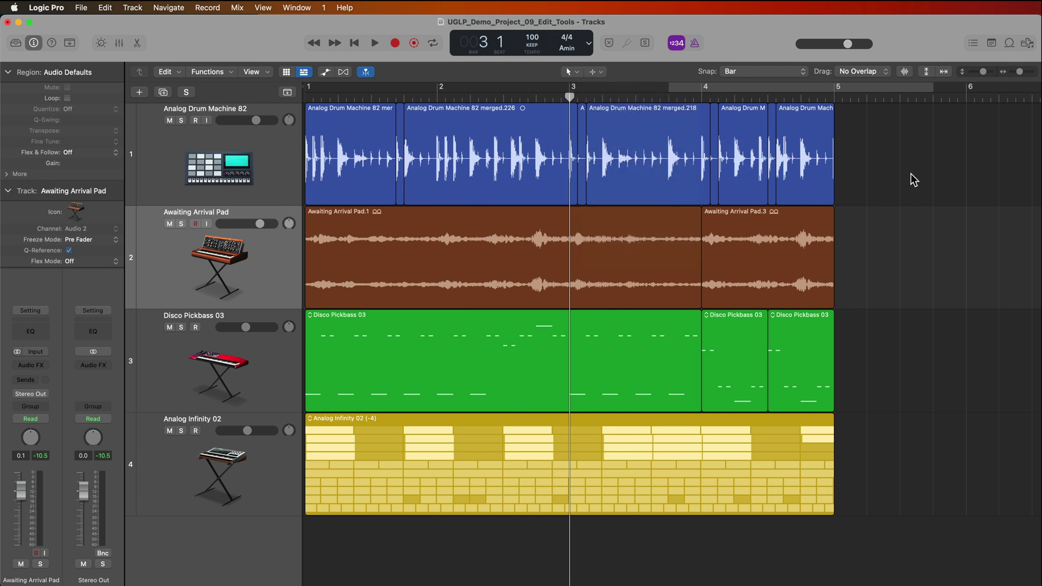
drag(907, 161, 361, 245)
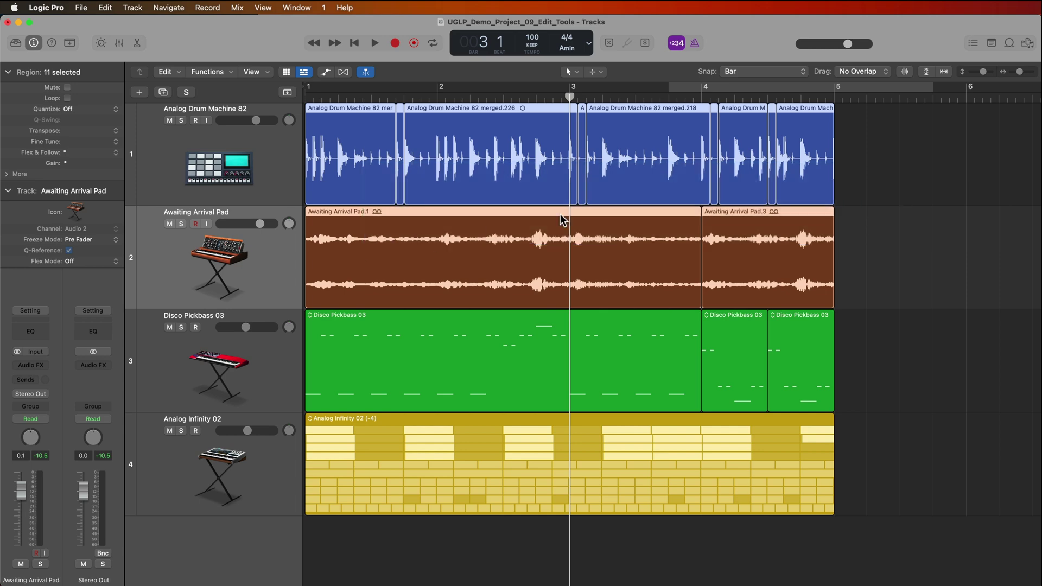
drag(966, 165, 365, 269)
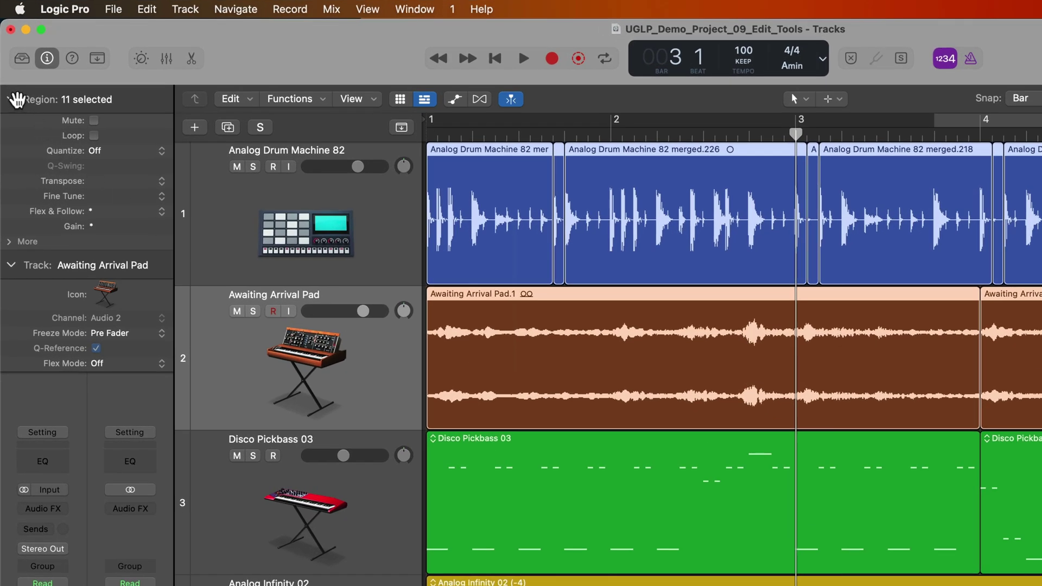
Set the regions' Fade-Out Type to X (Crossfade) in the Region inspector's More section
click(15, 100)
click(15, 100)
click(8, 244)
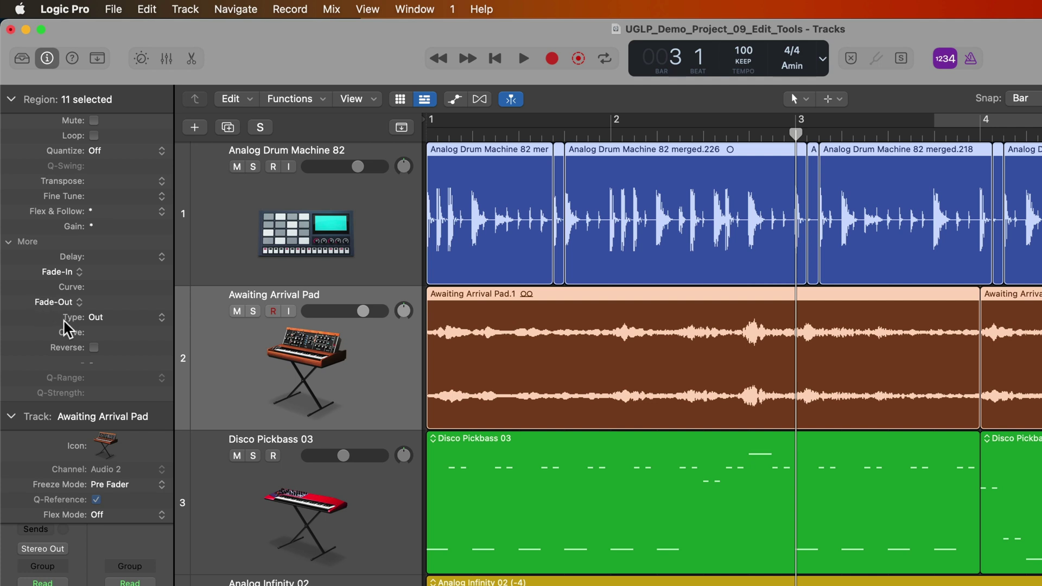
click(114, 319)
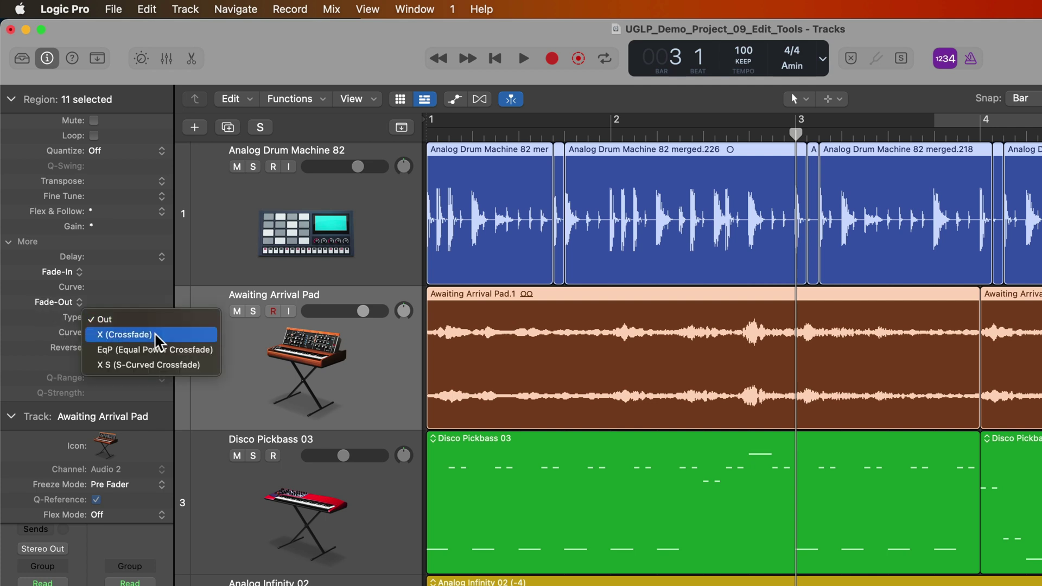
click(157, 336)
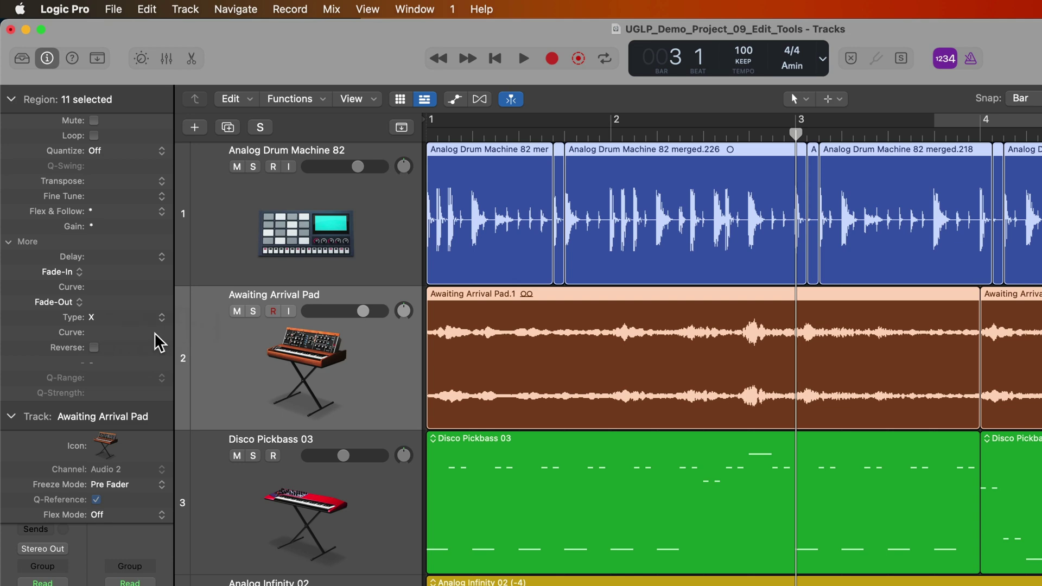
Try crossfade fade-out lengths of 6, 50 and 100
double_click(92, 302)
text(6)
key(Return)
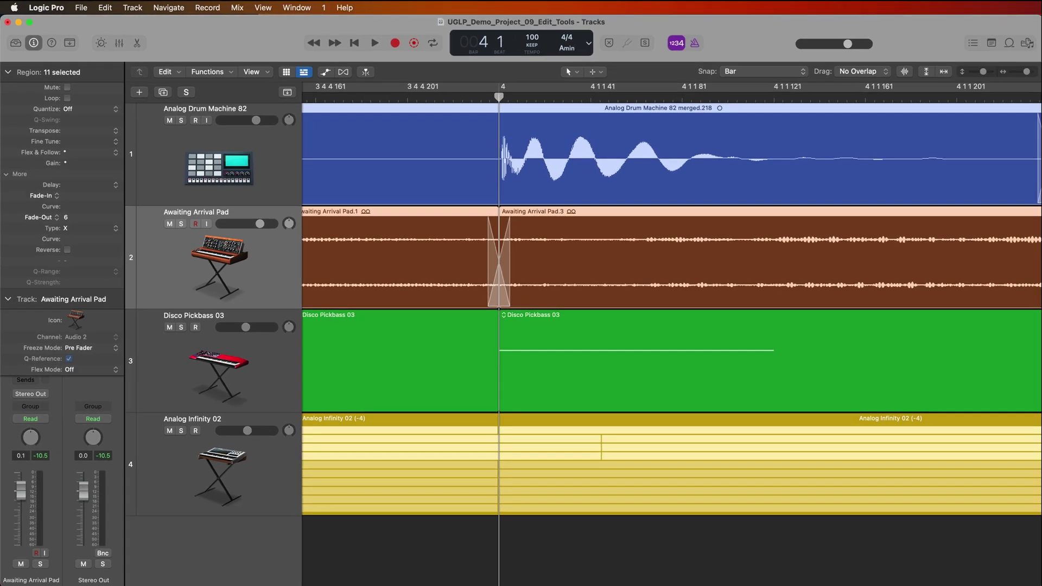
double_click(79, 216)
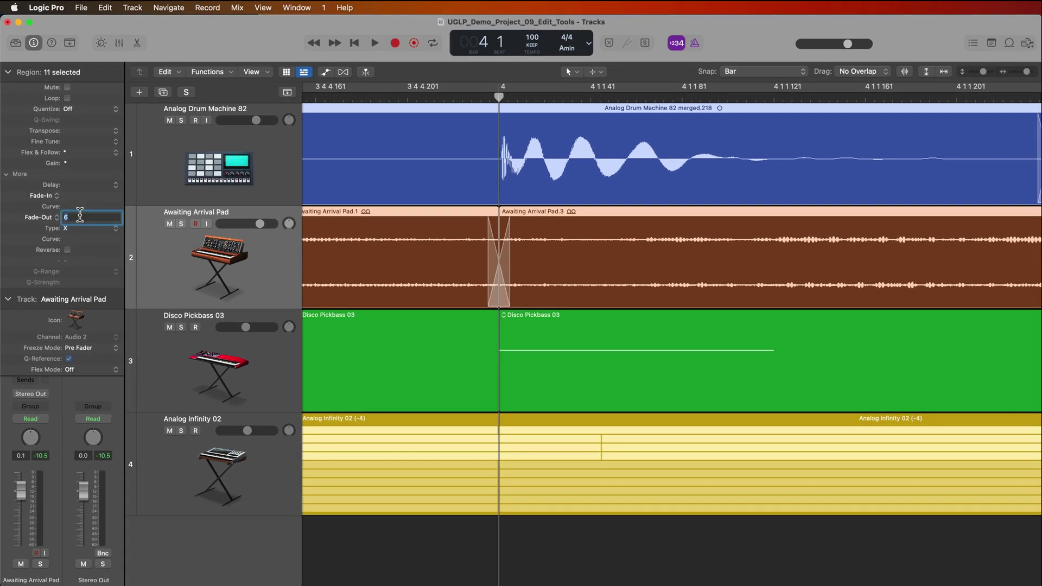
text(0)
key(Return)
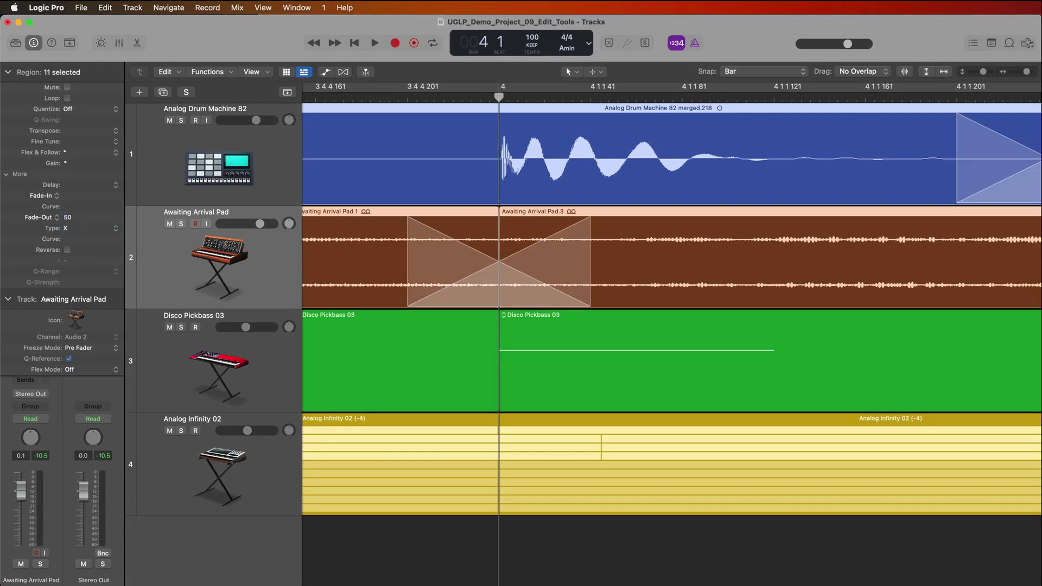
double_click(90, 214)
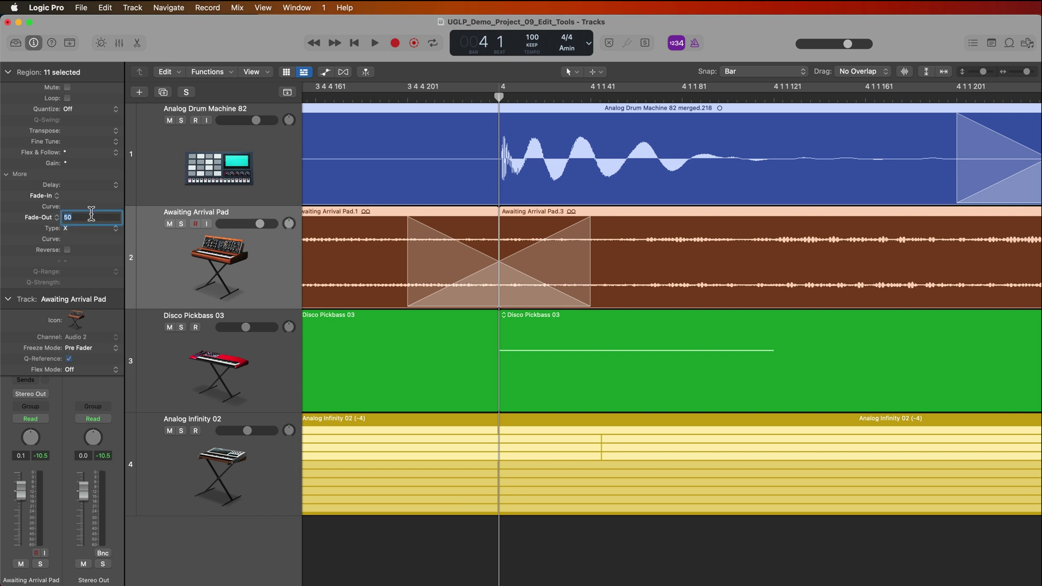
text(100)
key(Return)
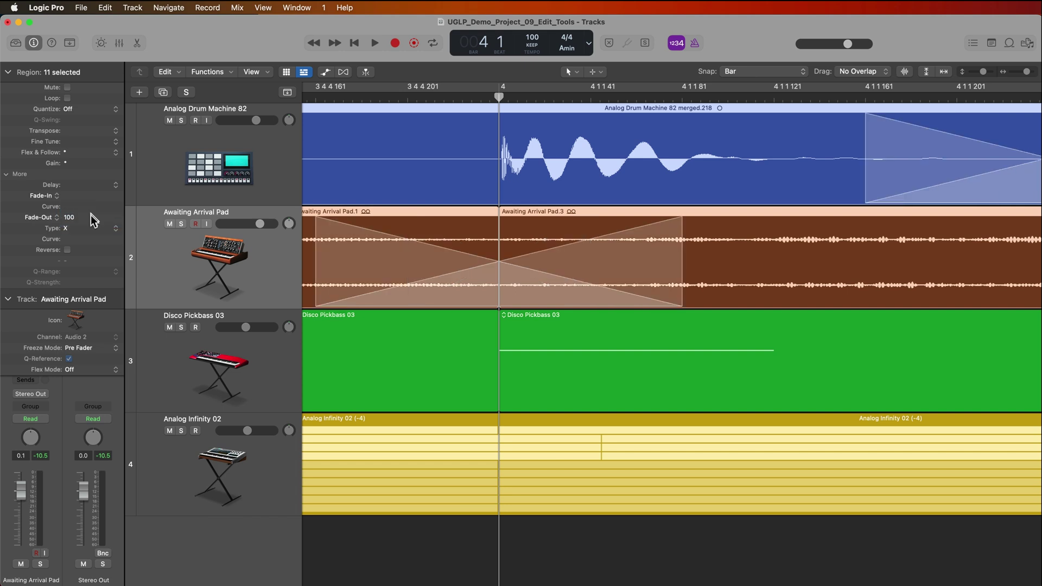
Bend the crossfade curve to -39, set the fade-out back to 6, and zoom out
drag(83, 237, 84, 258)
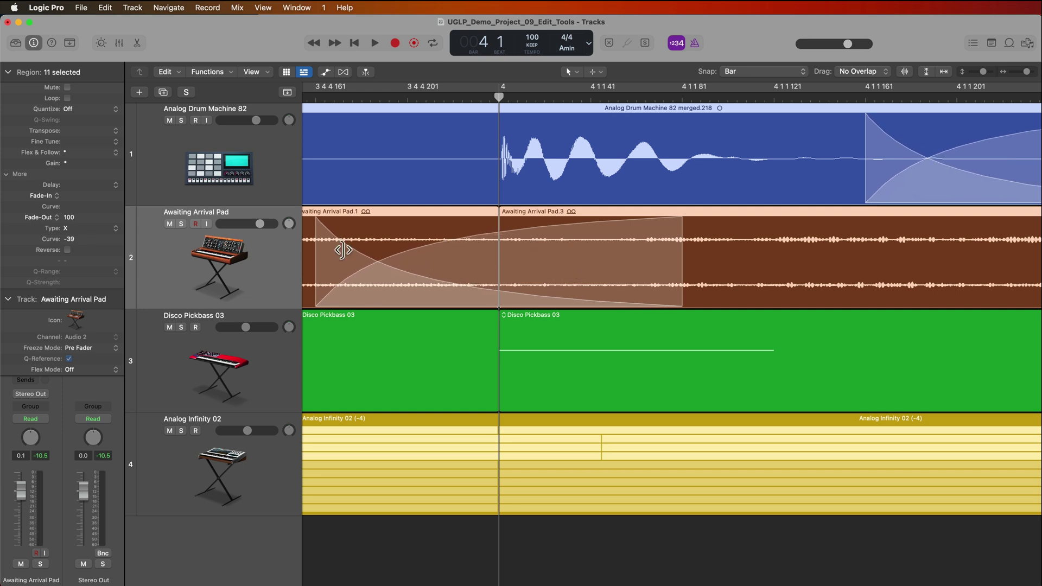
double_click(69, 217)
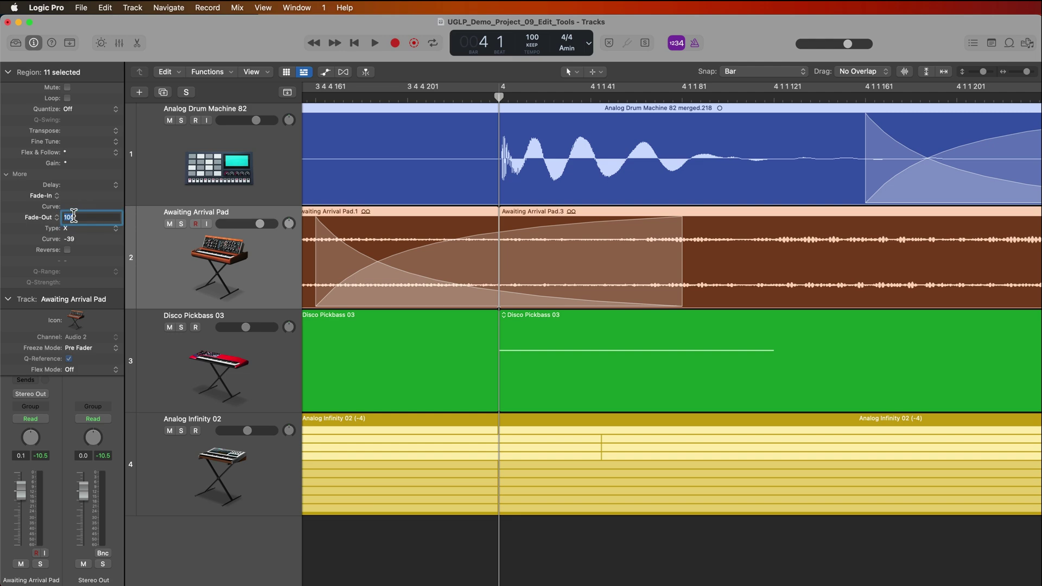
text(6)
key(Return)
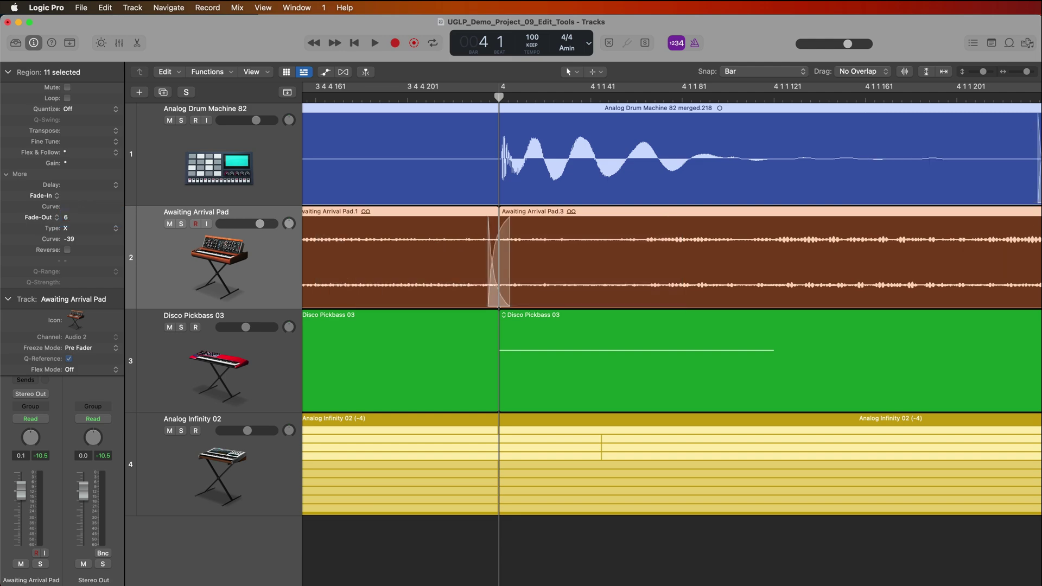
key(super+Left)
key(super+Left)
key(super+Left)
key(super+Left)
key(super+Left)
key(super+Left)
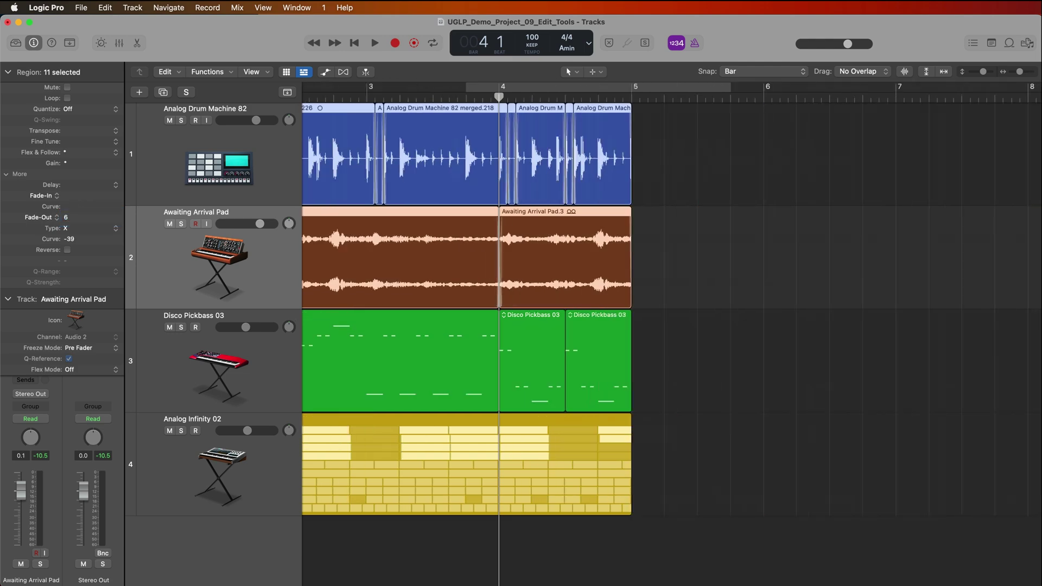
Return the playhead to bar 1 and select all 11 drum and pad regions
click(740, 324)
scroll(722, 315, left, 2)
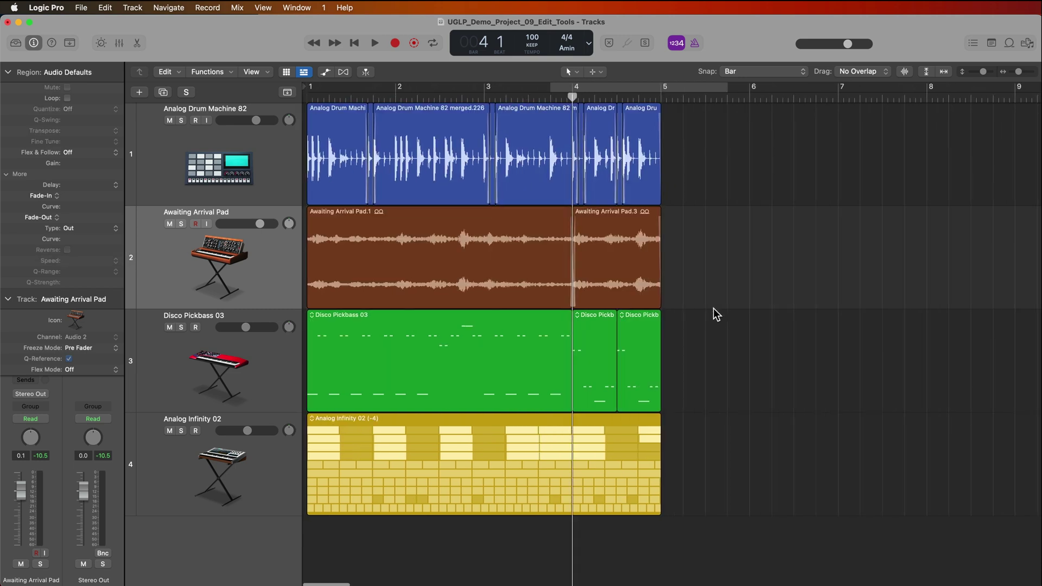
key(Return)
key(super+Right)
key(super+Right)
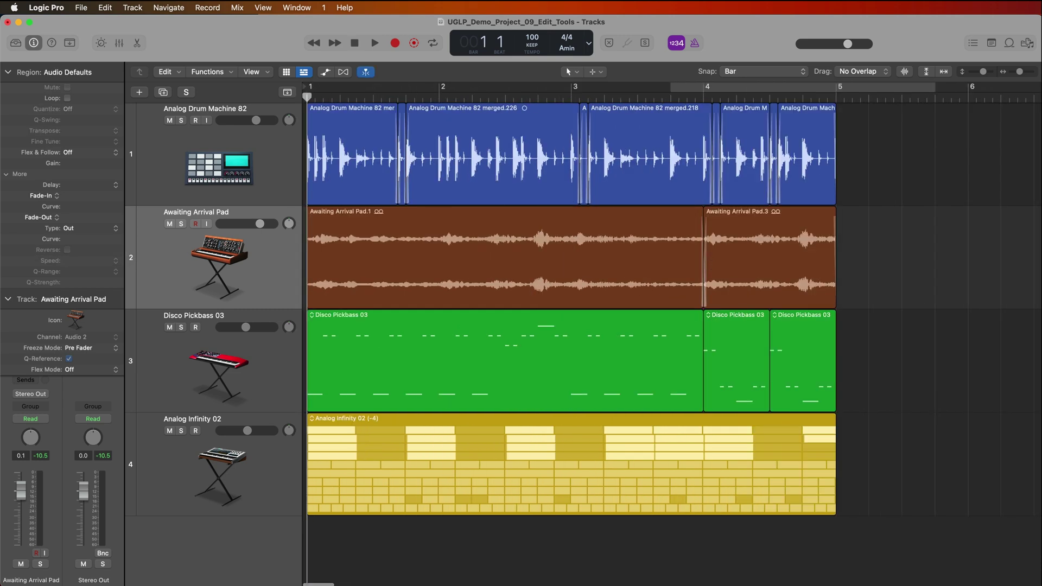
drag(897, 159, 361, 235)
click(912, 184)
drag(930, 161, 362, 248)
Join the regions per track with Cmd-J, creating new files, and select both merged regions
key(super+j)
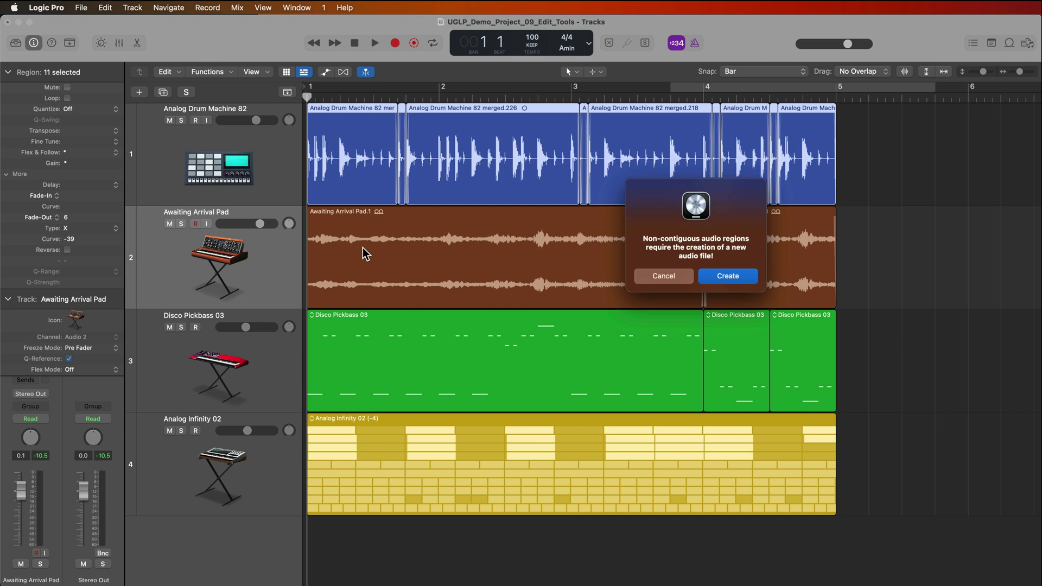
key(Return)
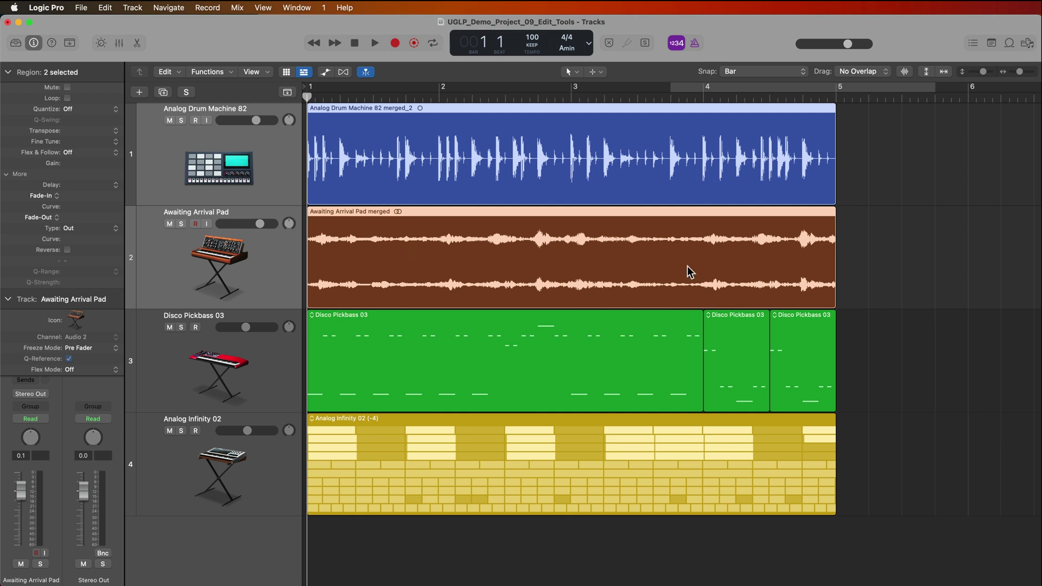
drag(949, 262, 597, 254)
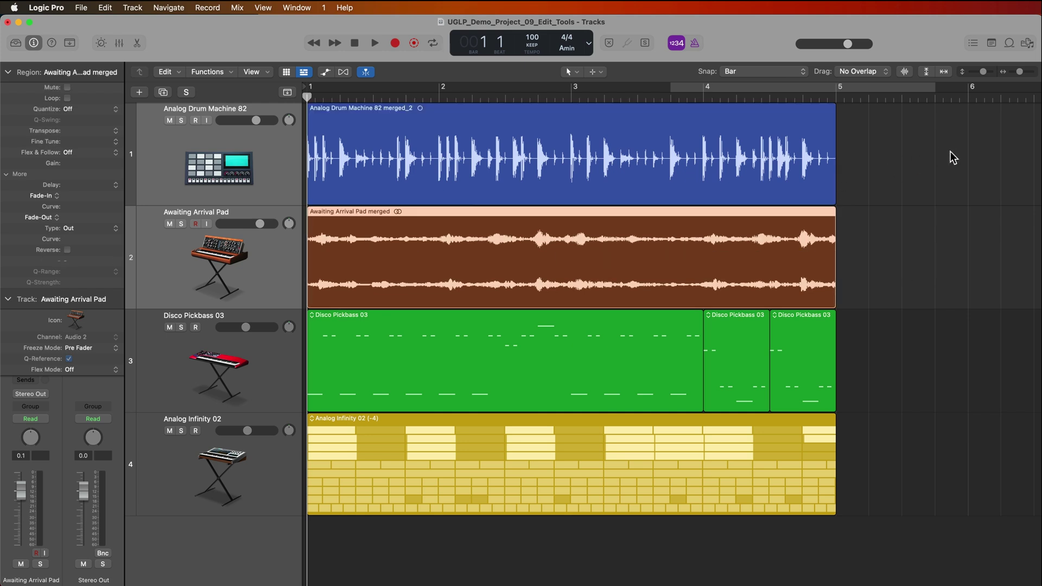
drag(950, 152, 766, 253)
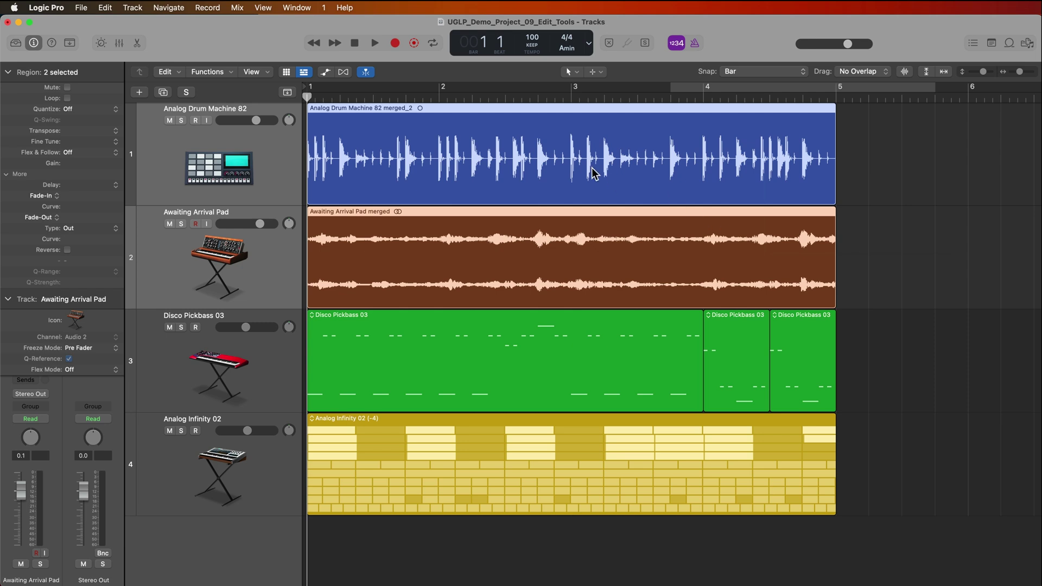
click(891, 194)
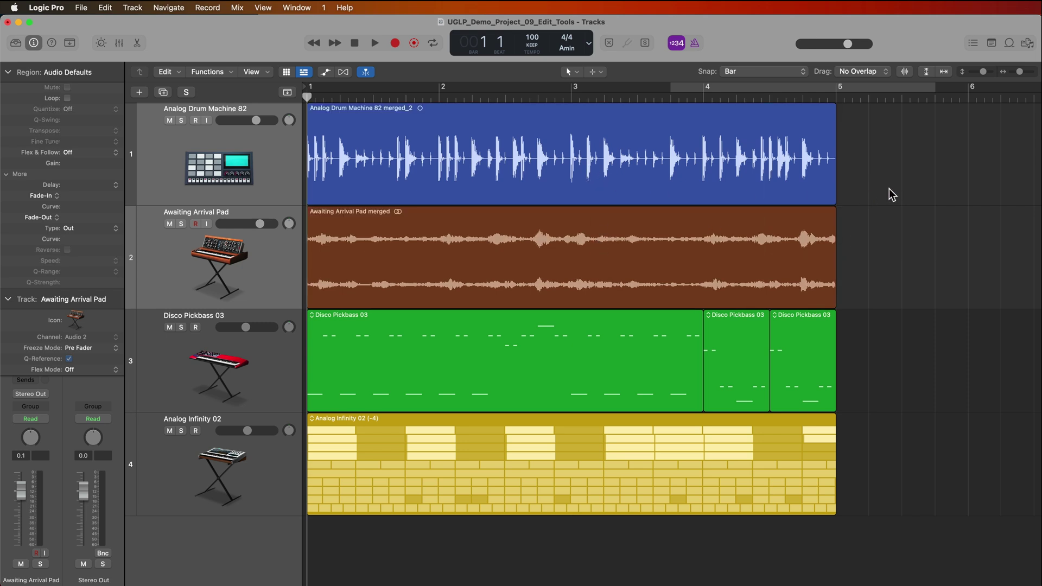
drag(915, 350, 652, 350)
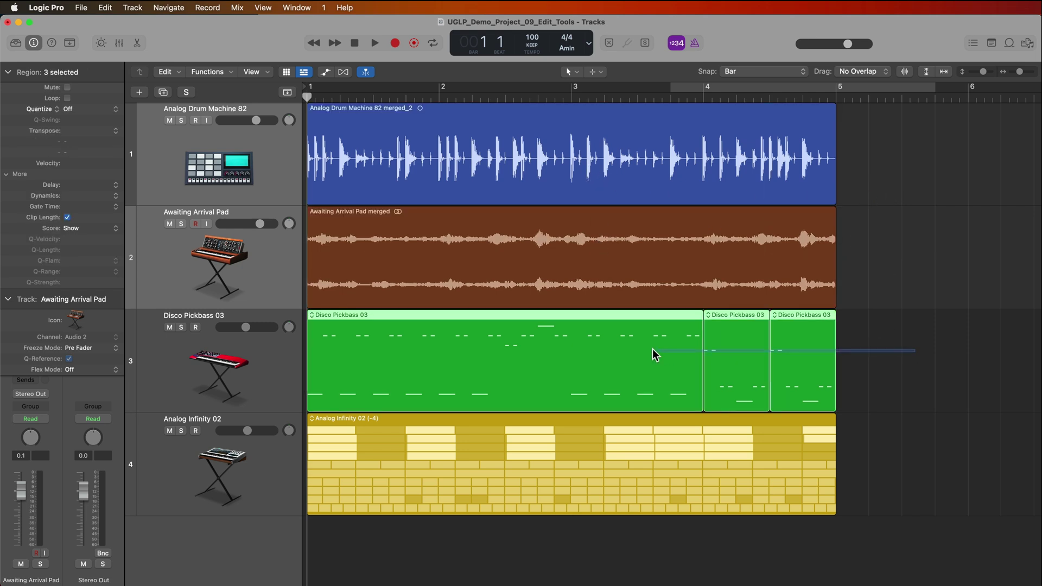
key(super+j)
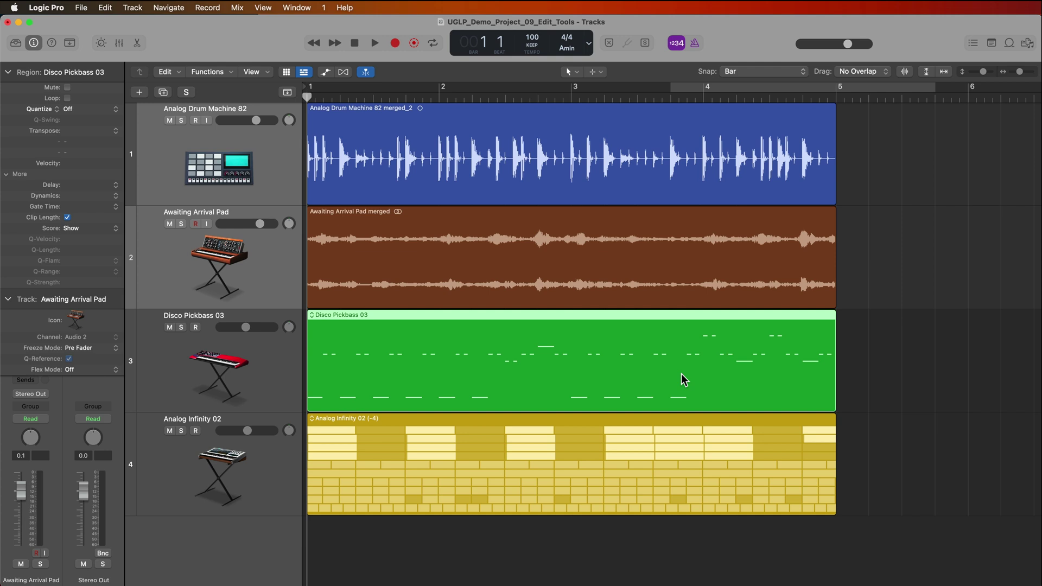
key(super+z)
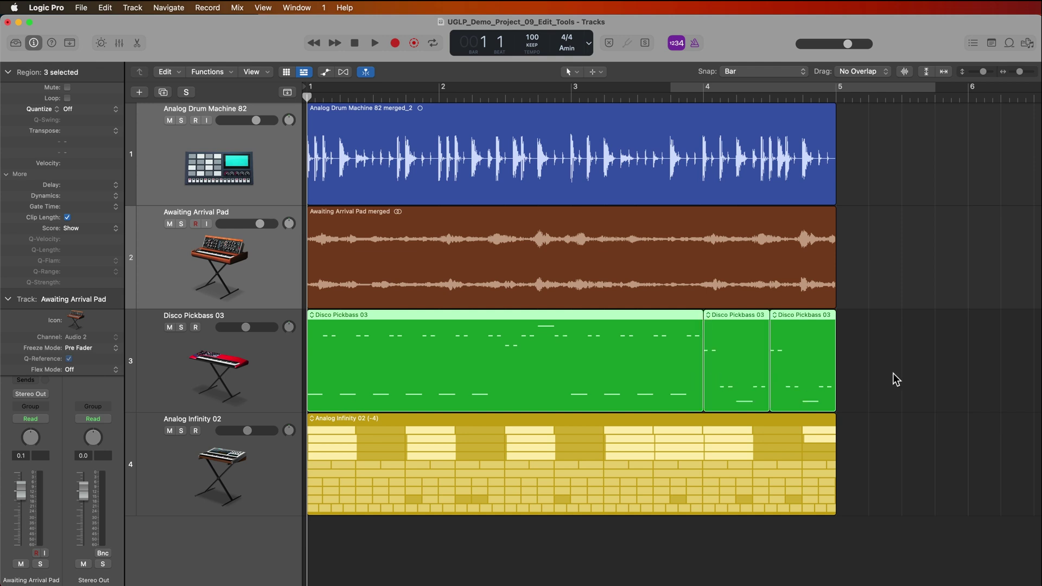
click(943, 372)
click(625, 460)
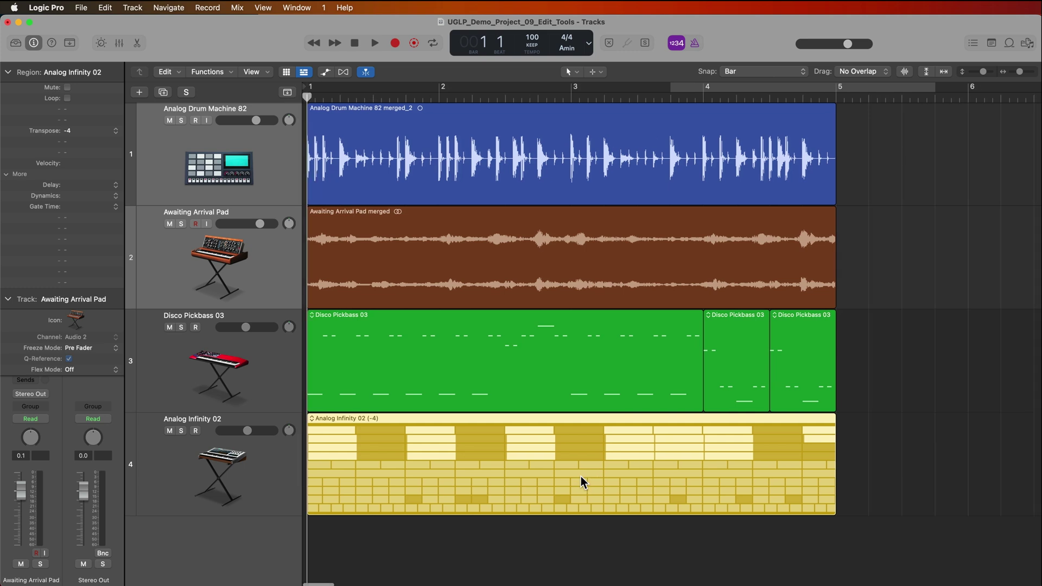
key(super+Up)
key(super+Up)
key(super+Left)
key(super+Left)
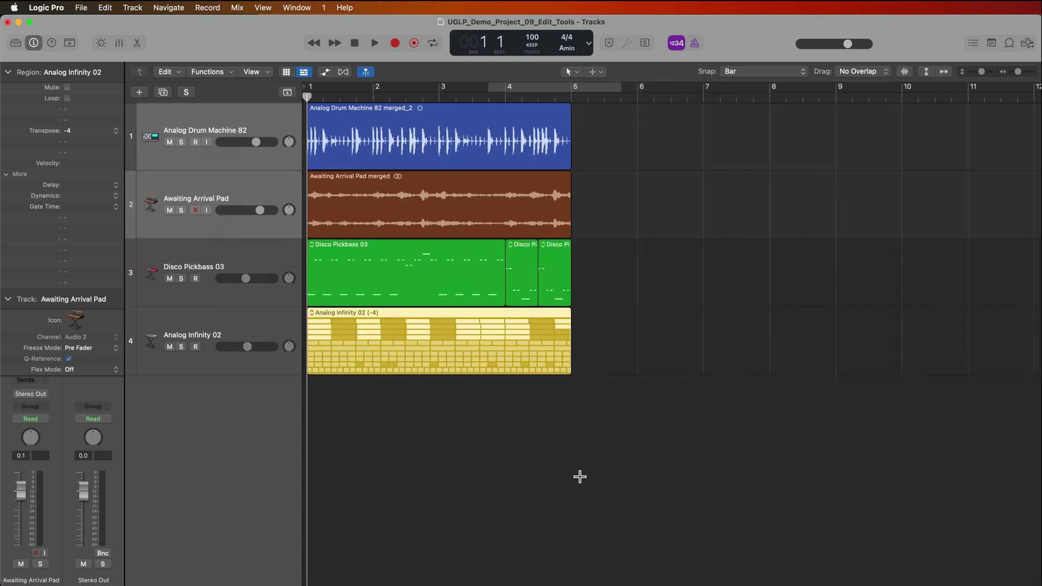
click(579, 477)
click(280, 329)
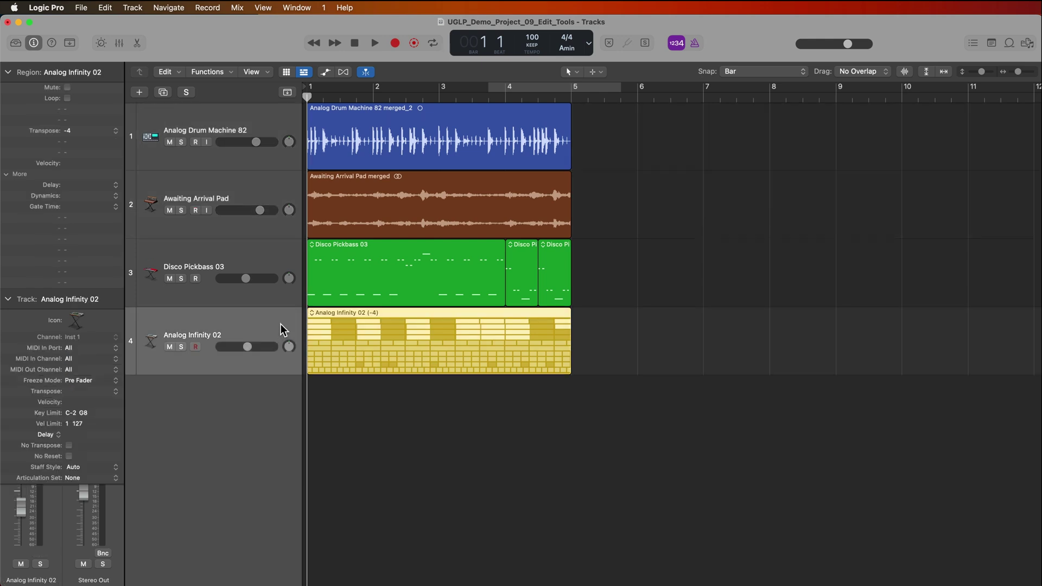
click(142, 7)
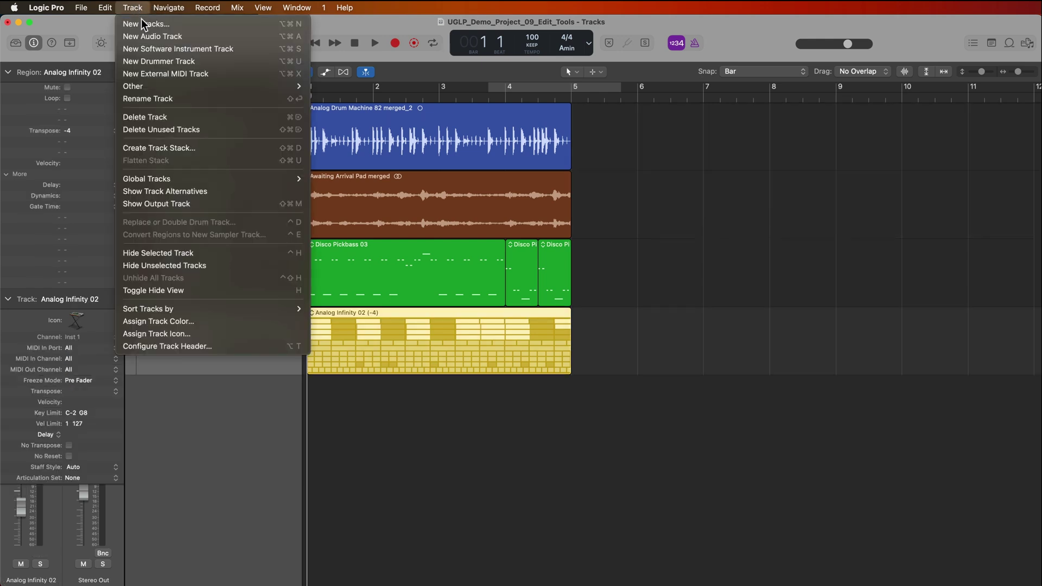
click(147, 61)
key(e)
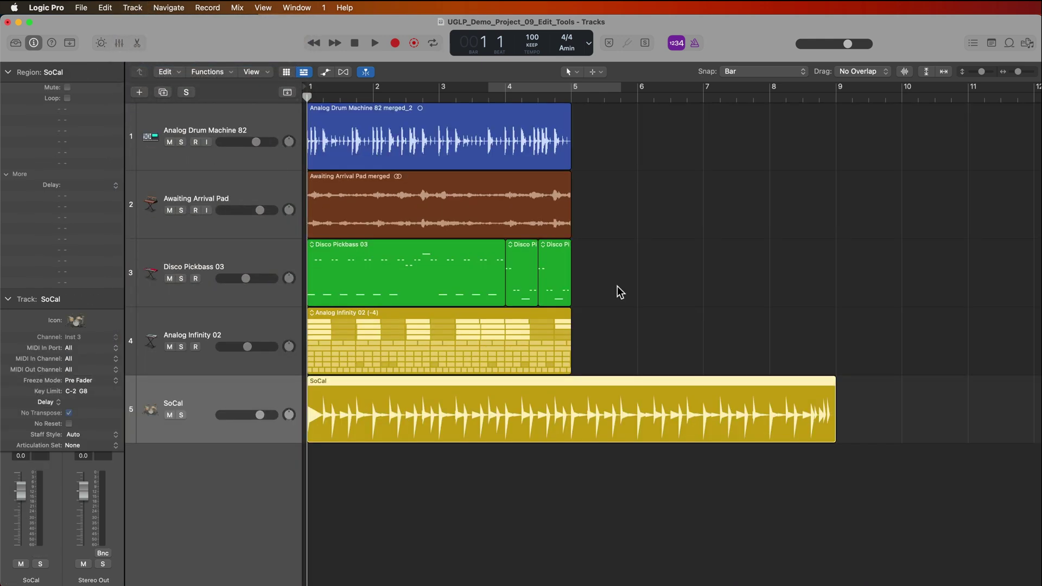
click(654, 359)
drag(834, 432, 571, 431)
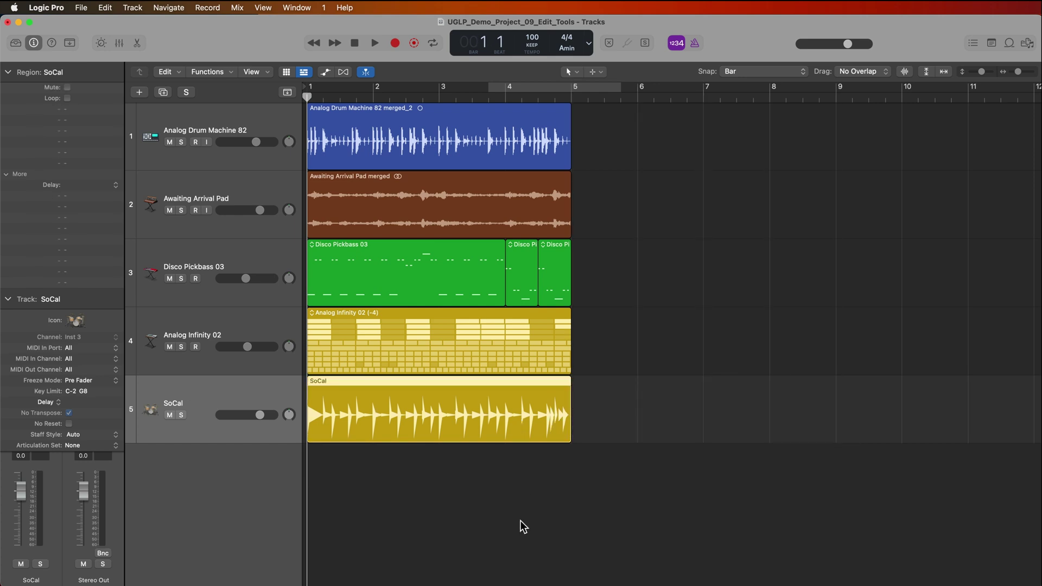
key(super+r)
click(610, 524)
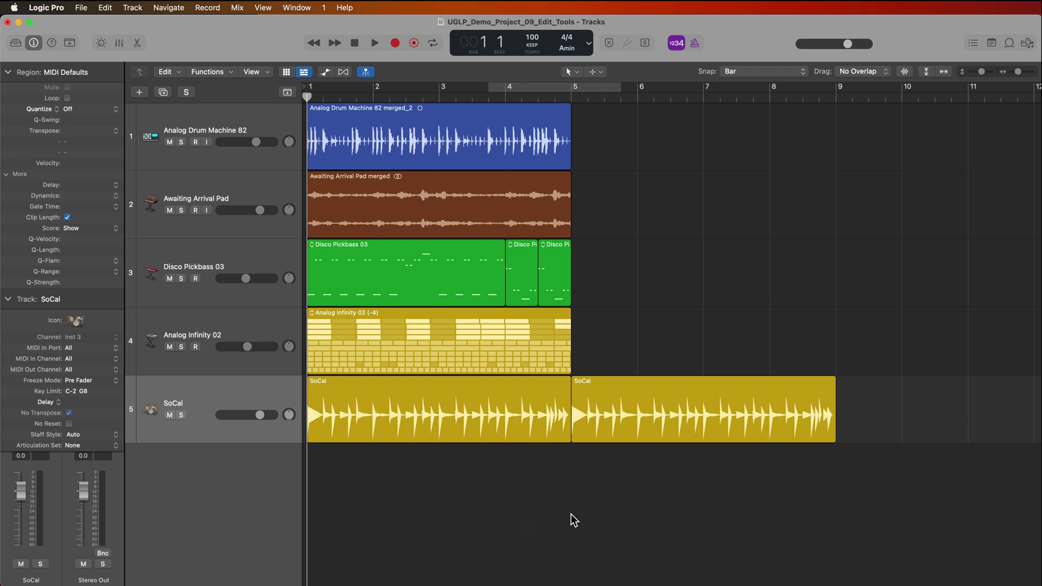
drag(522, 494, 676, 412)
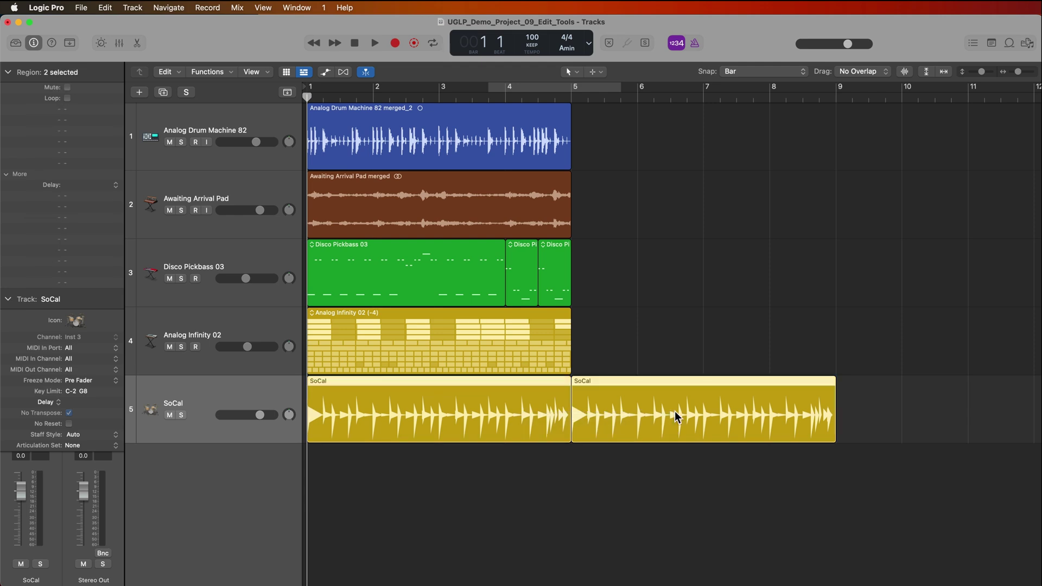
key(super+j)
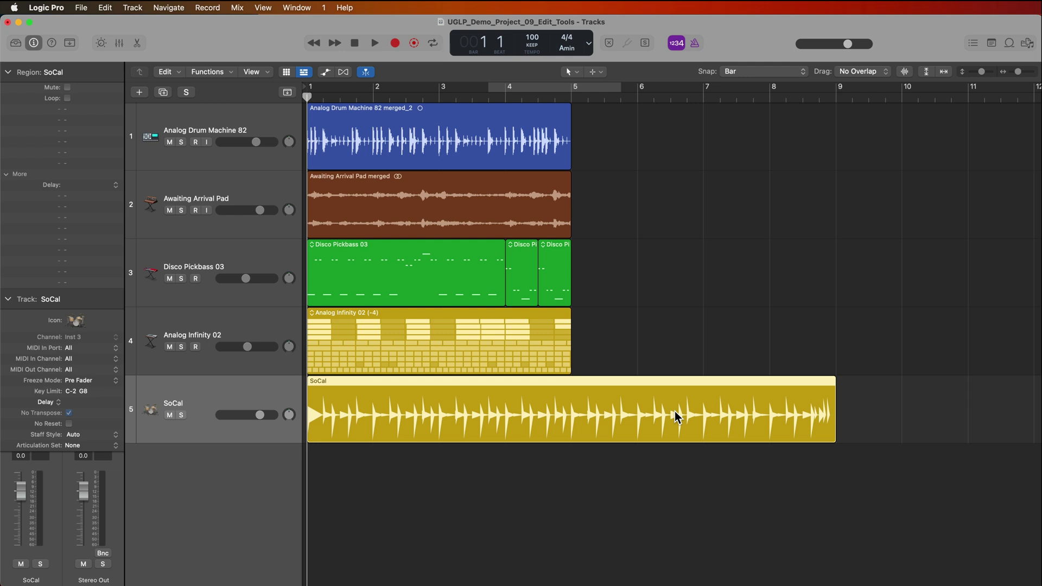
key(super+z)
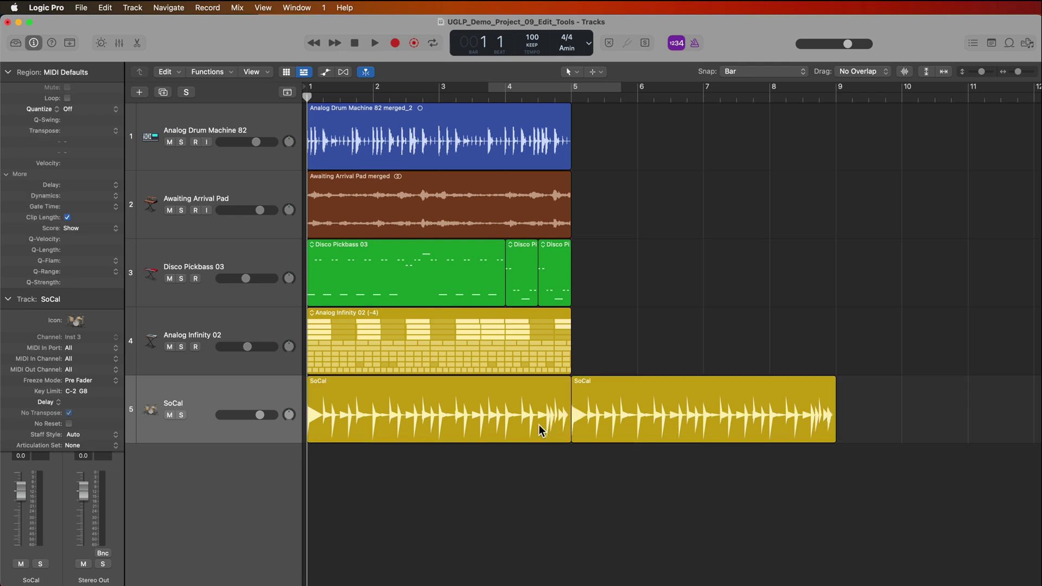
click(542, 426)
click(623, 424)
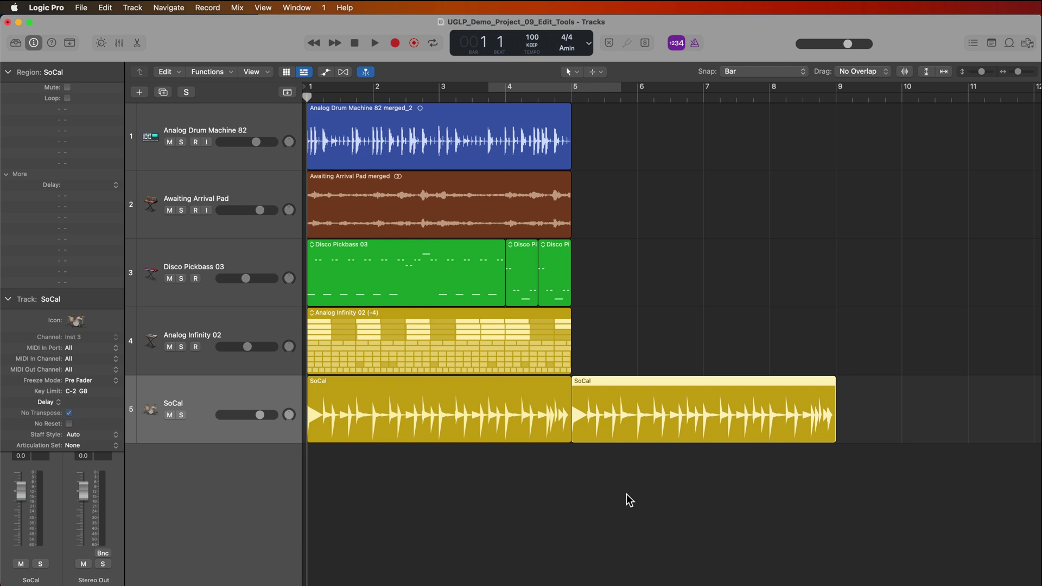
drag(538, 485, 595, 431)
key(super+j)
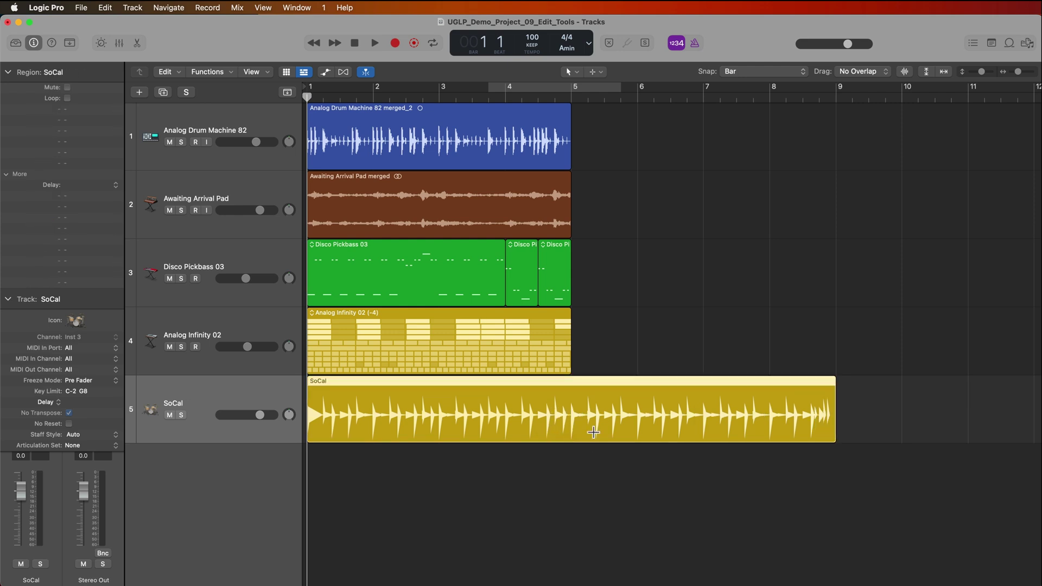
key(super+z)
drag(565, 465, 610, 425)
key(super+j)
key(super+z)
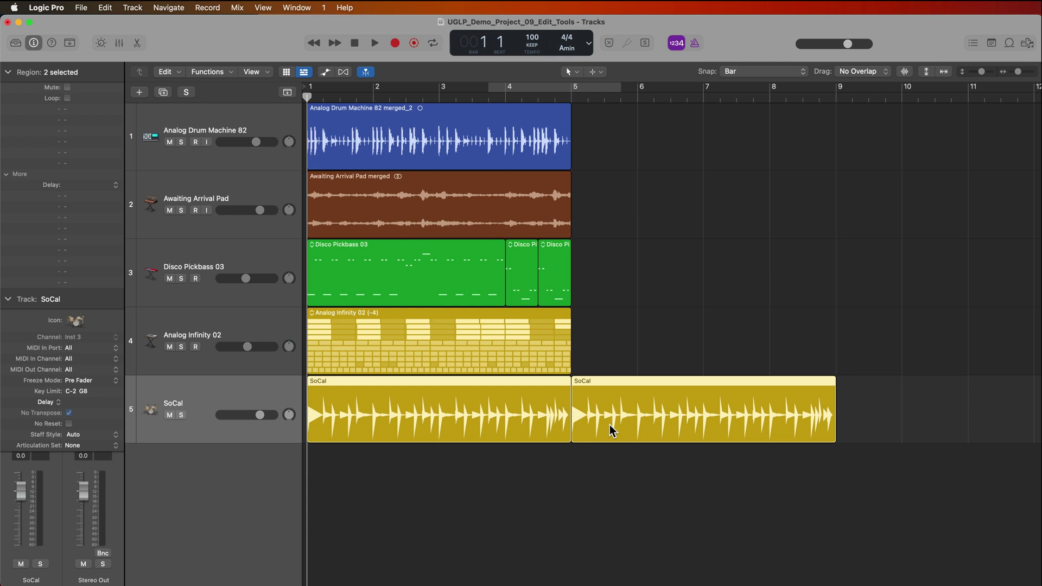
click(611, 477)
drag(541, 477, 573, 431)
click(578, 477)
click(269, 392)
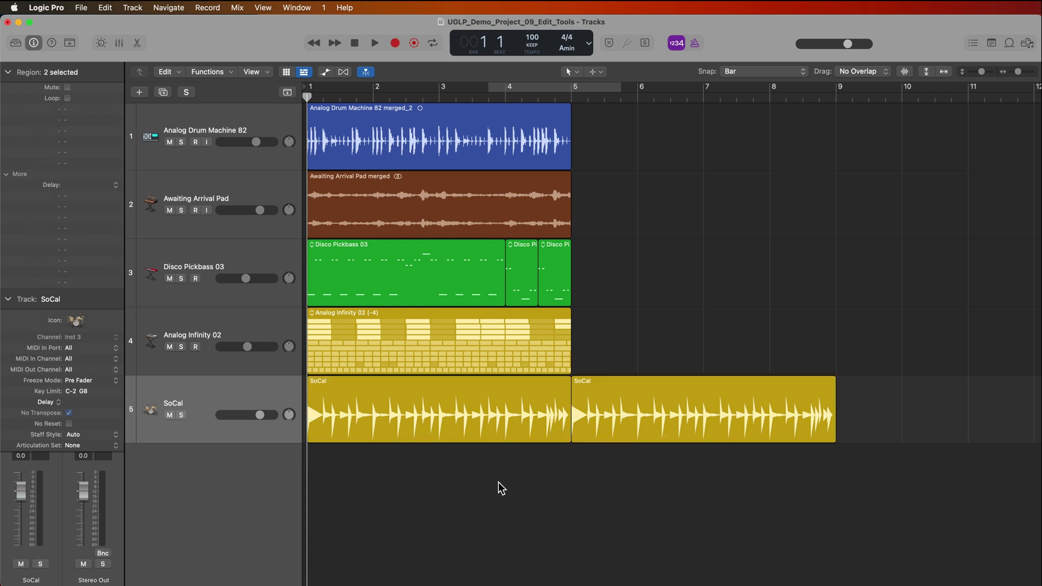
drag(499, 482, 604, 435)
key(super+j)
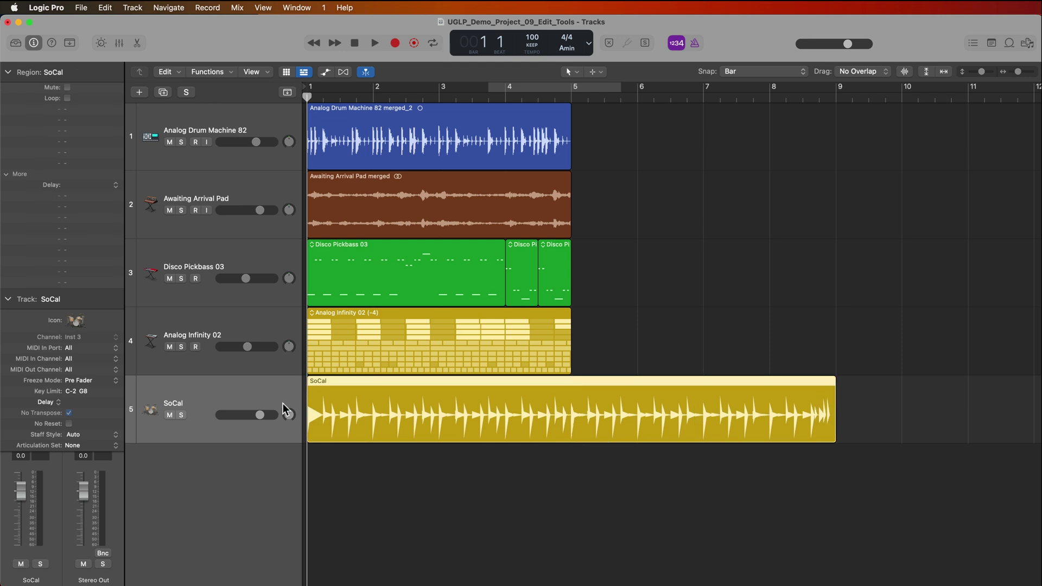
key(Delete)
key(super+BackSpace)
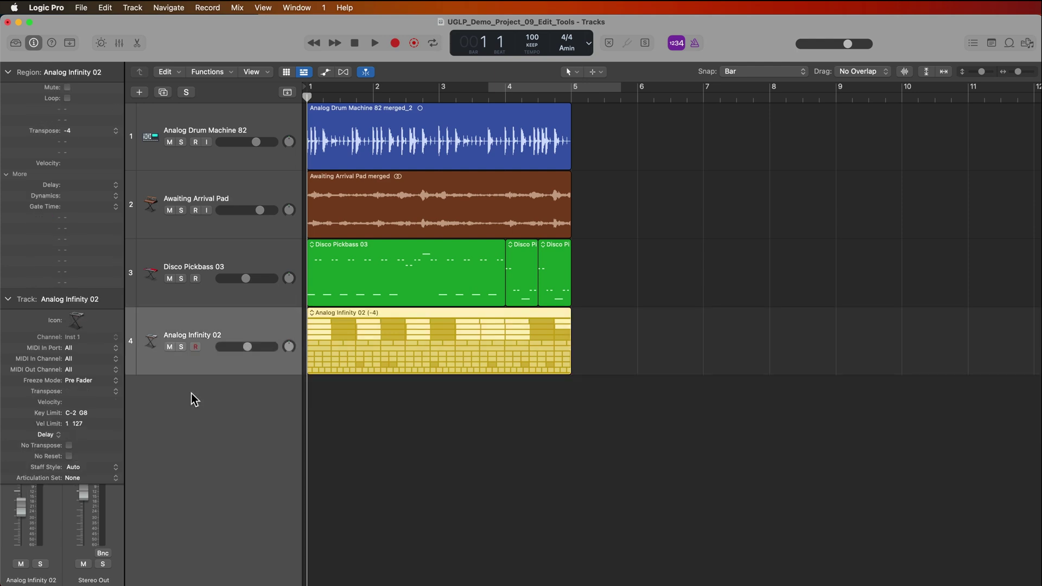
key(super+Down)
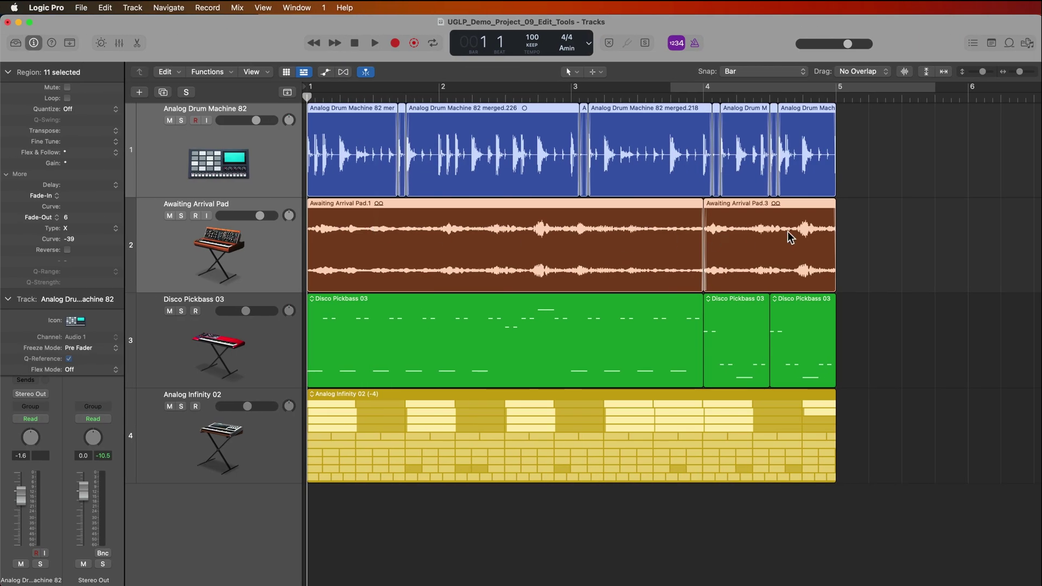
click(889, 237)
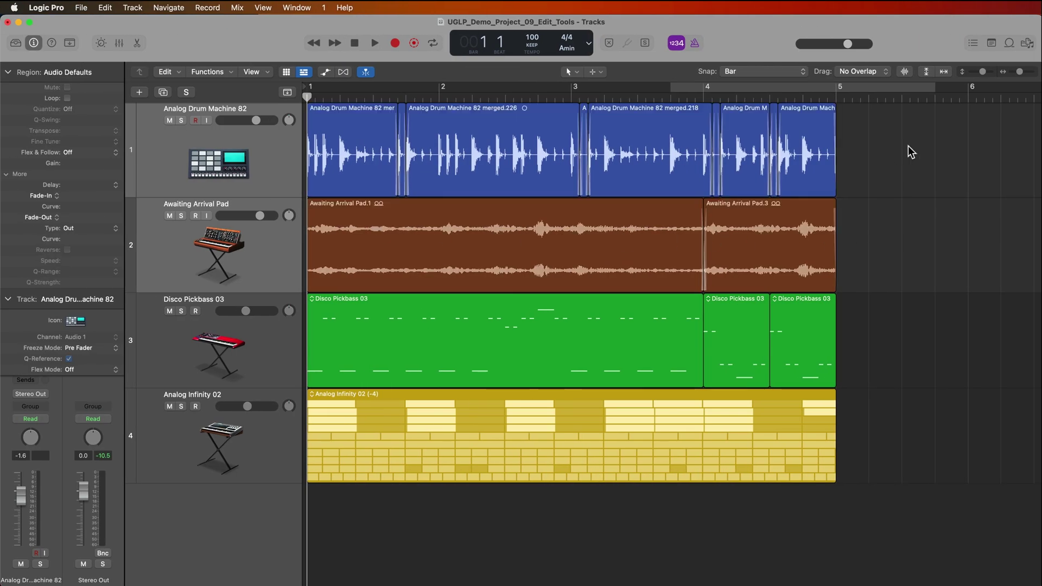
drag(911, 152, 375, 236)
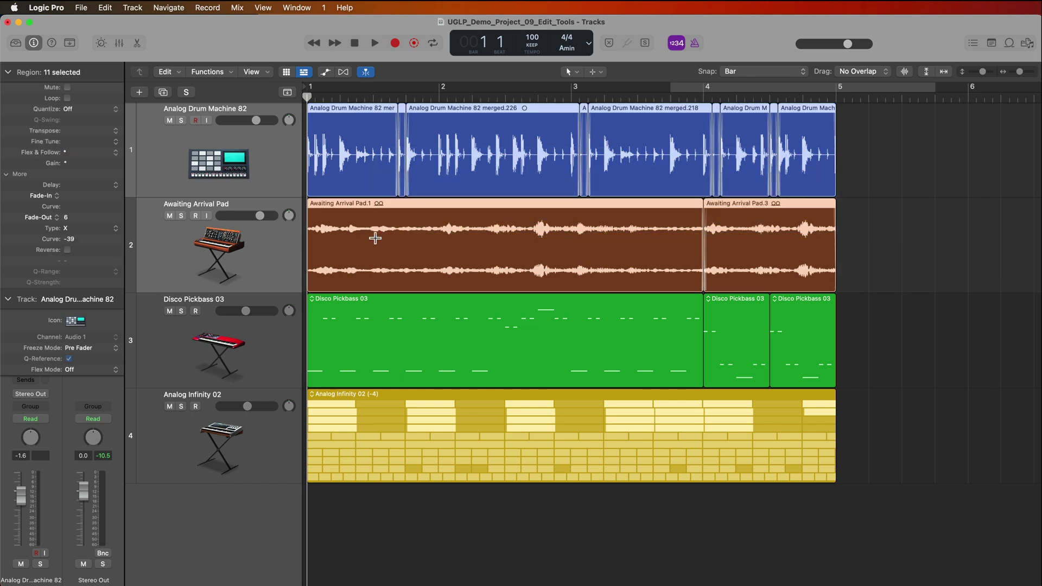
key(super+j)
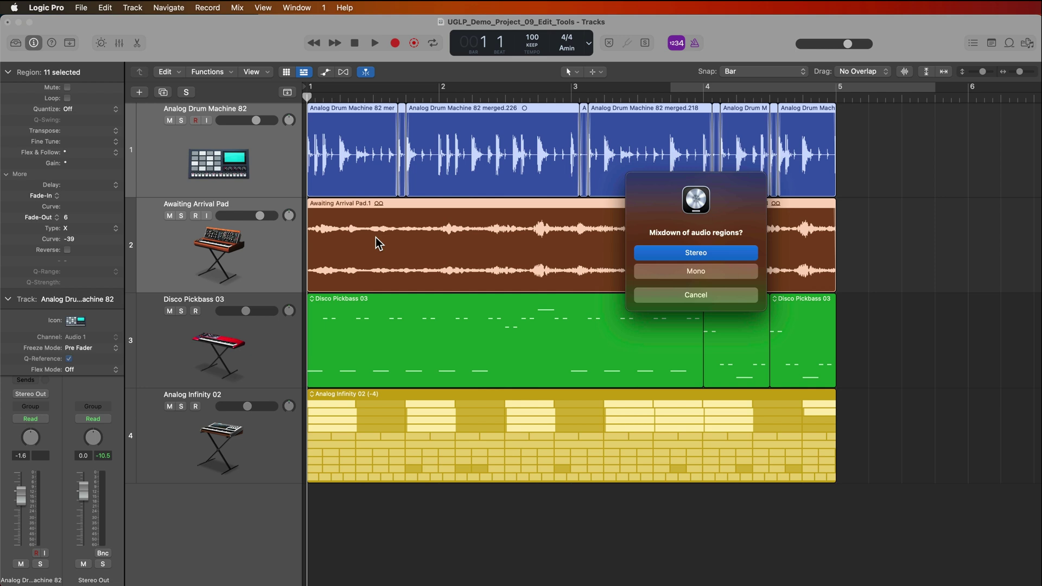
click(744, 254)
click(202, 163)
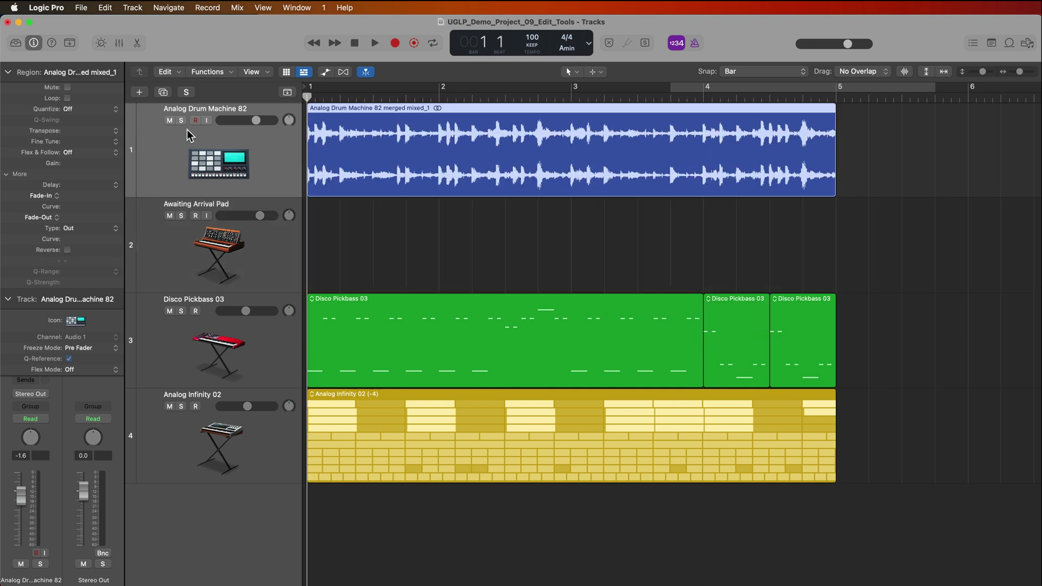
click(181, 120)
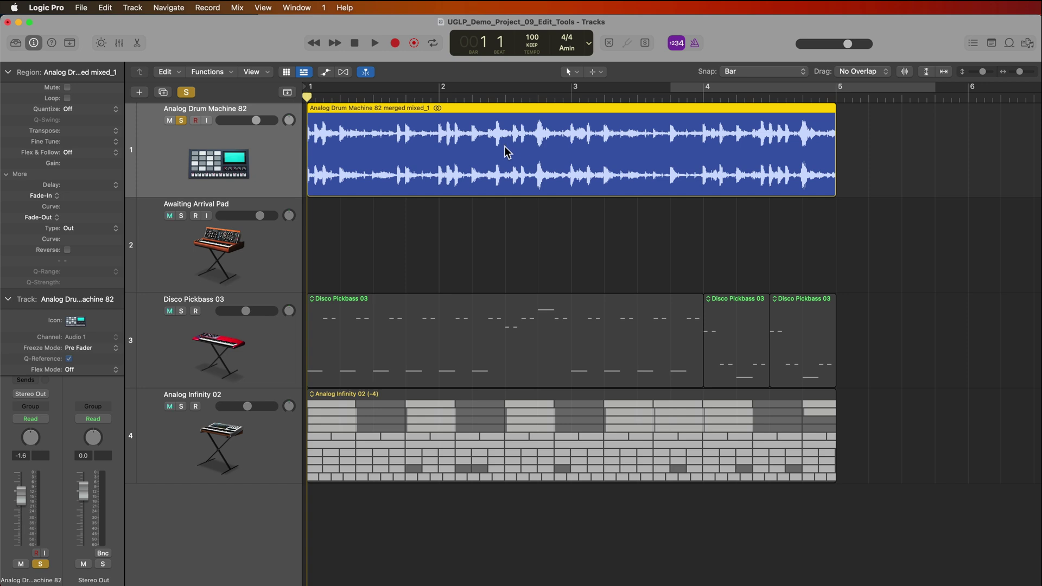
key(space)
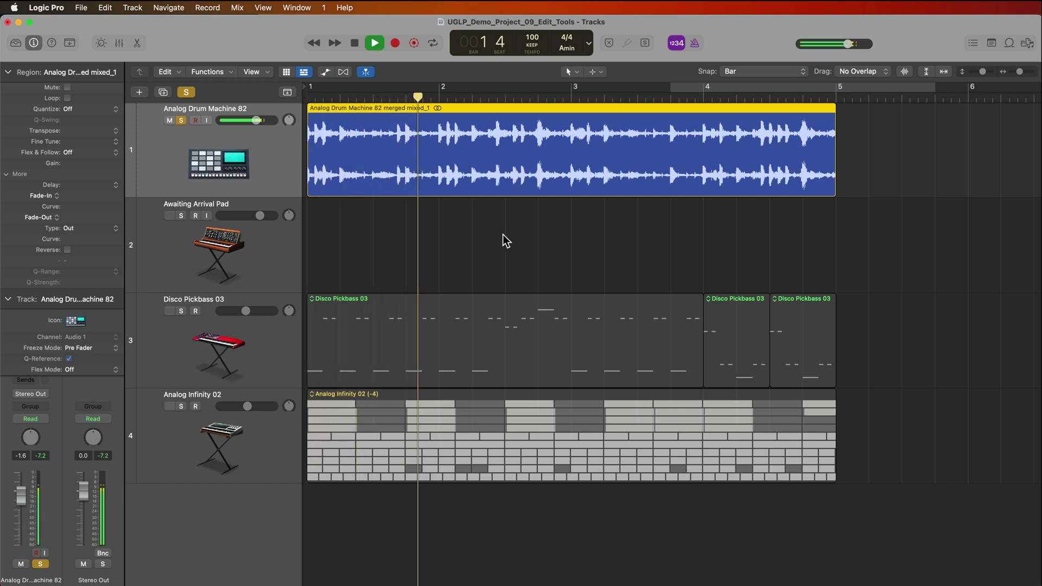
key(space)
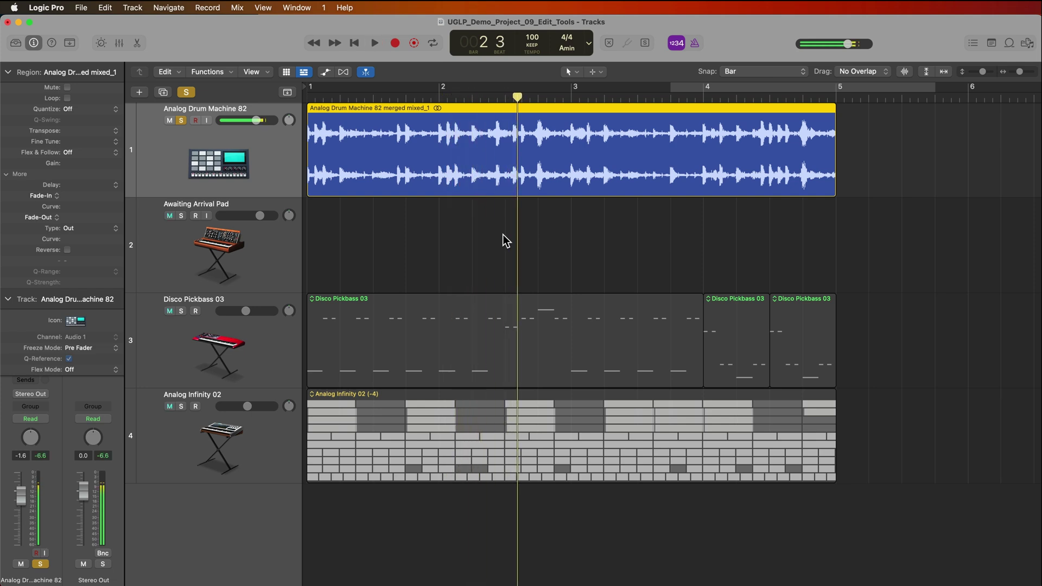
key(super+z)
click(181, 120)
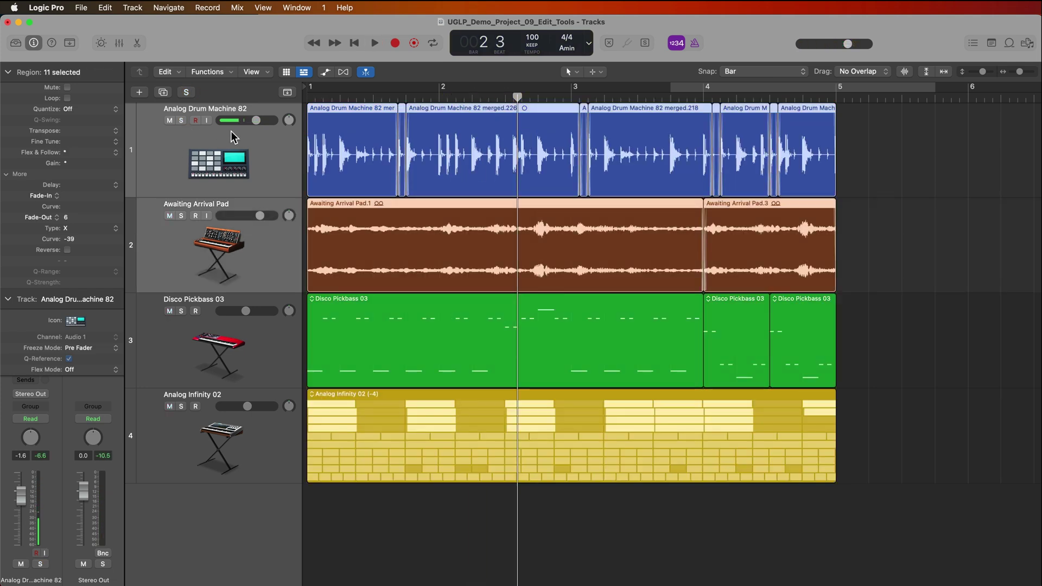
drag(935, 155, 378, 220)
click(879, 191)
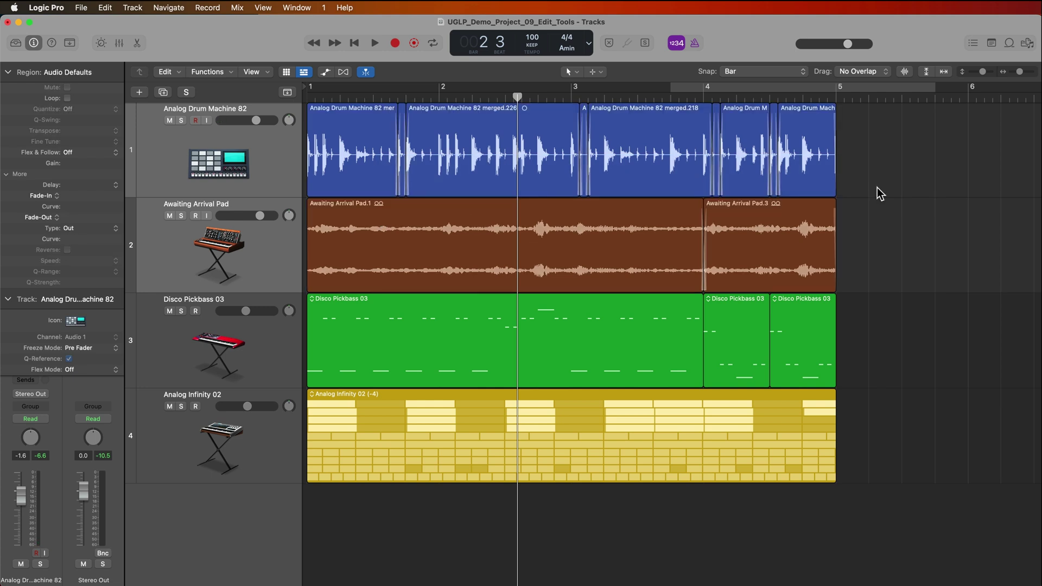
key(Down)
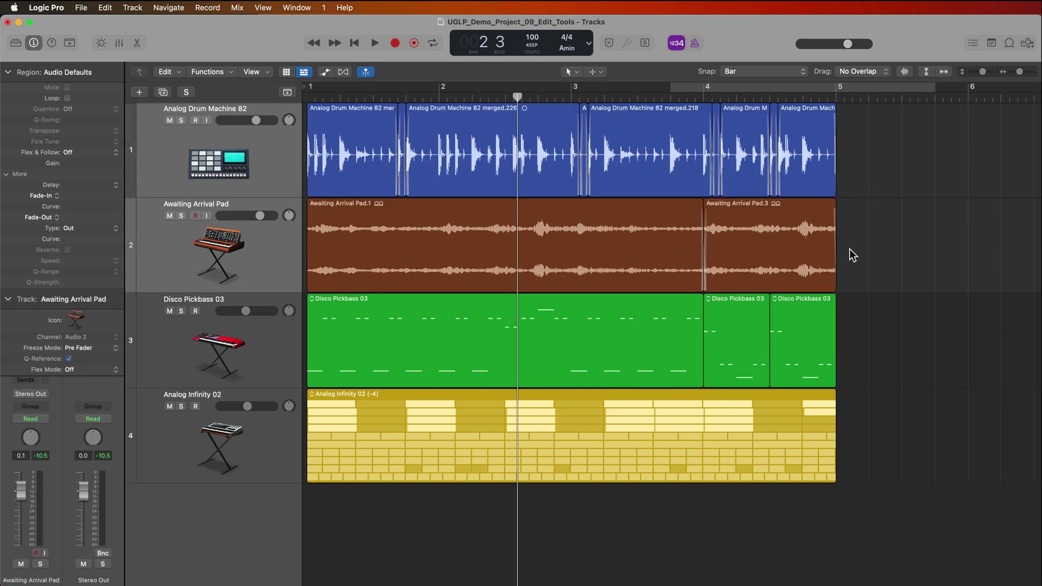
Try marquee and track-header selections until the three Disco Pickbass 03 regions are selected together
drag(924, 182, 781, 229)
drag(890, 262, 609, 347)
click(864, 319)
drag(931, 344, 650, 420)
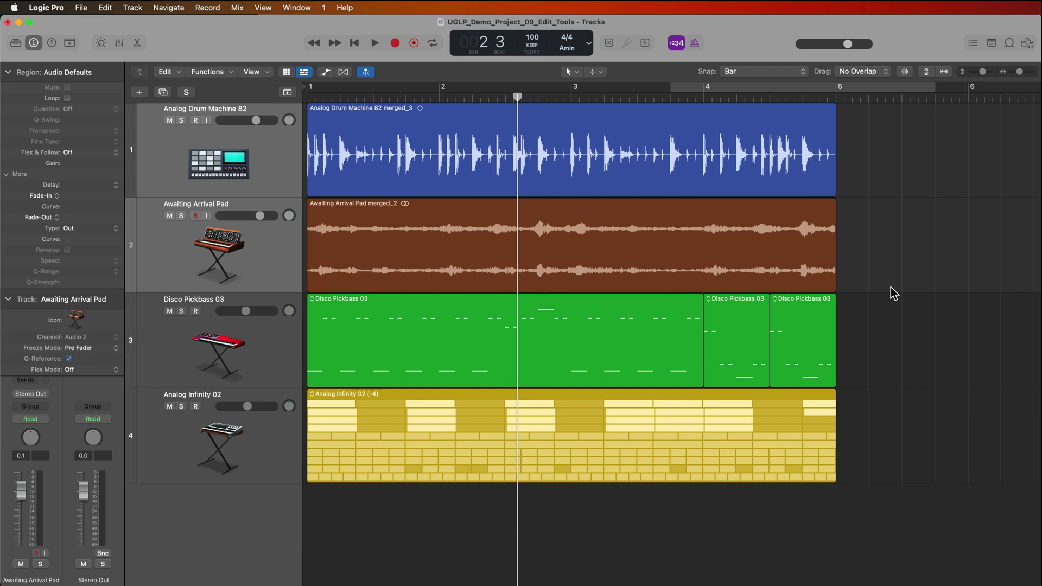
key(Return)
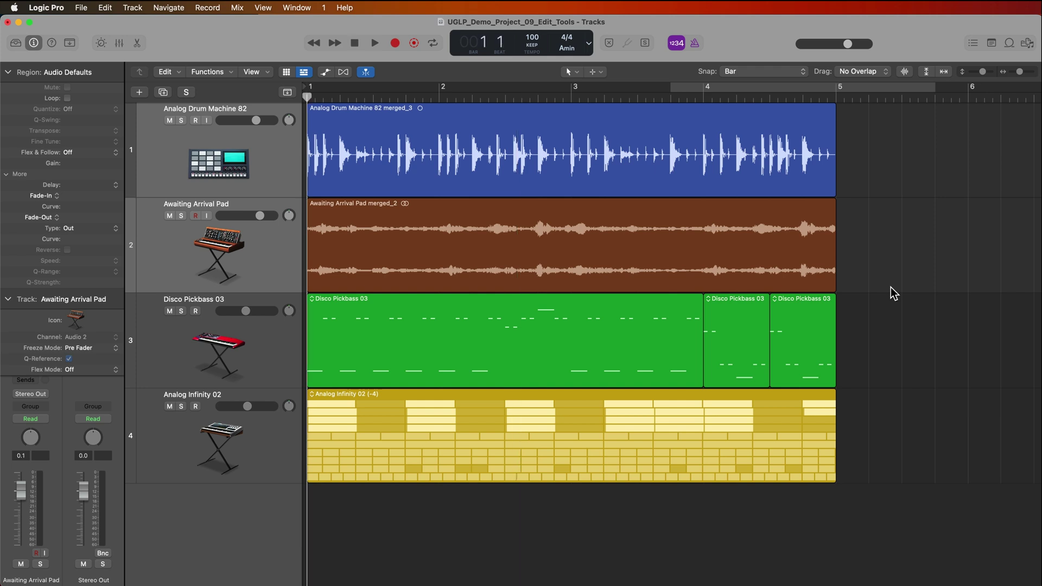
drag(898, 327, 666, 325)
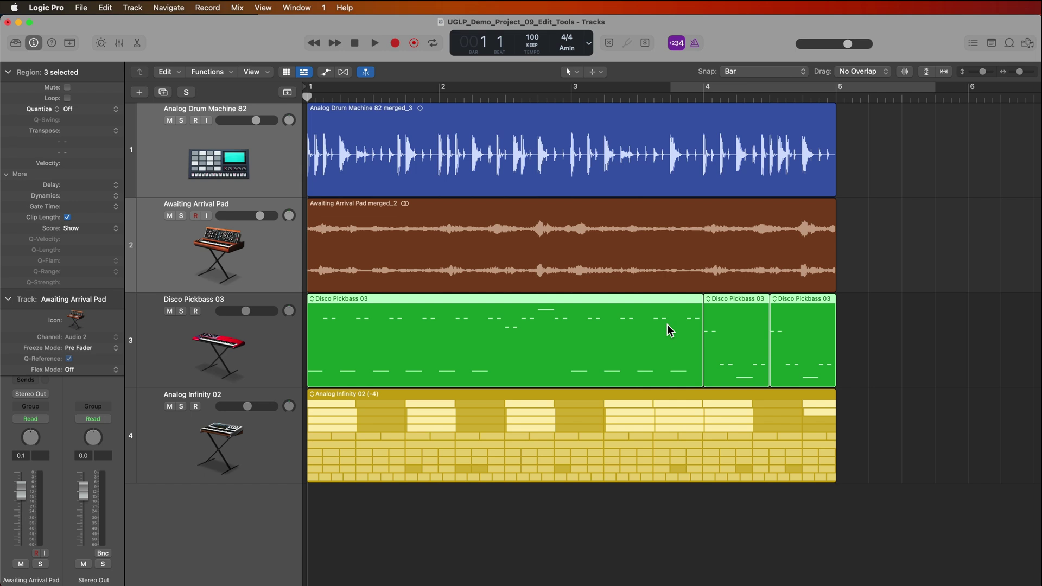
click(639, 416)
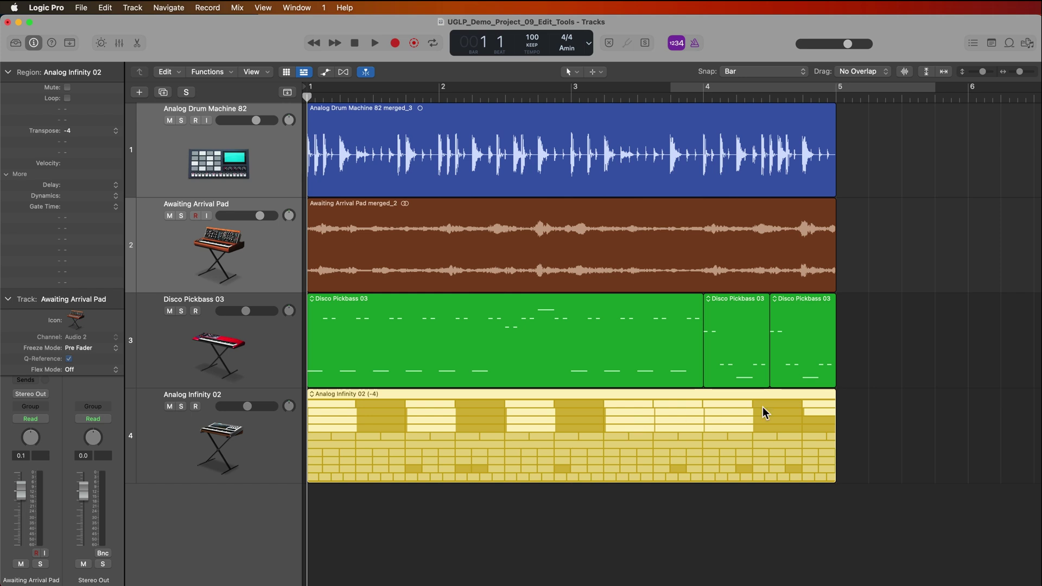
click(253, 340)
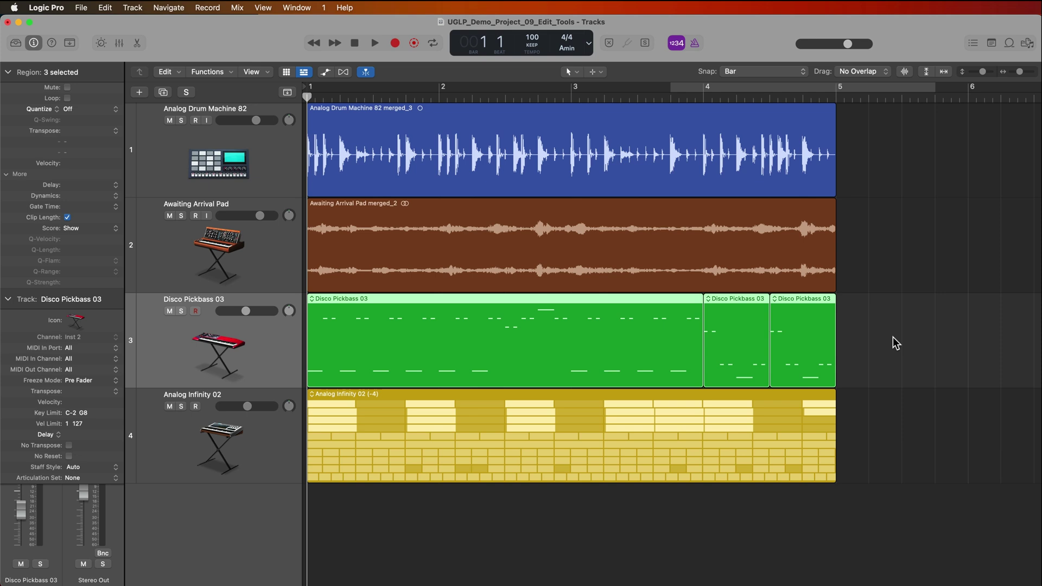
drag(934, 338, 644, 342)
In Bounce Regions In Place, name the bounce 'Pick Bass Audio' and set source regions to be deleted
key(ctrl+b)
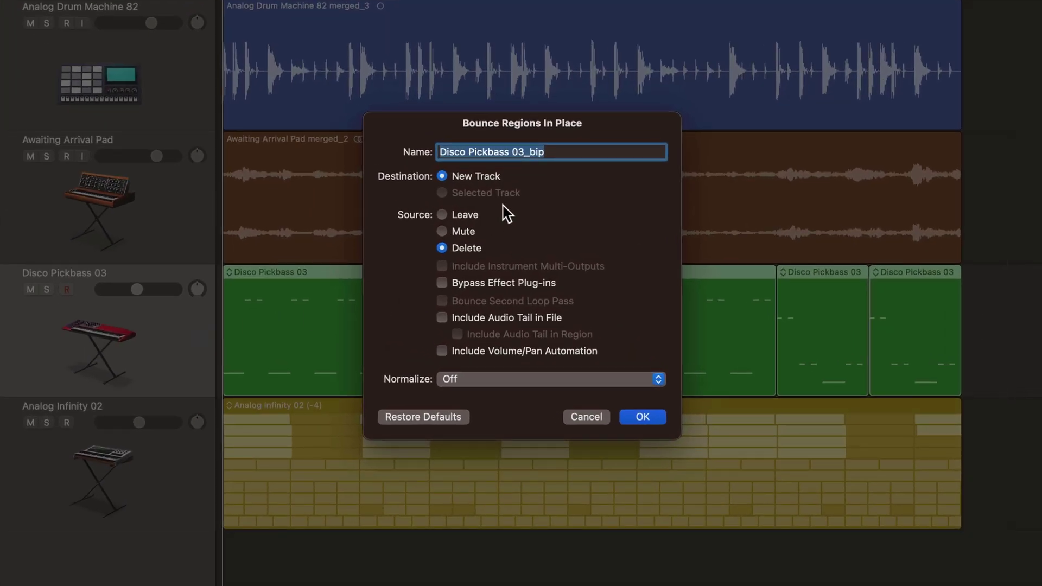
triple_click(572, 152)
text(Pick Bass Audio)
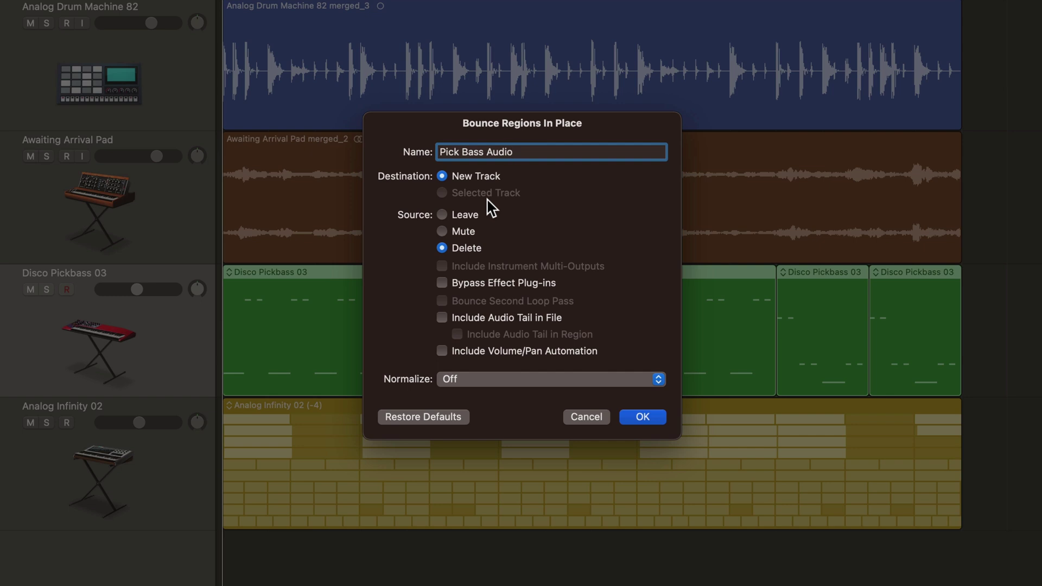
click(470, 215)
click(470, 231)
click(466, 248)
Include the audio tail in file and region, keep Normalize Off, and bounce to a new track
click(554, 286)
click(554, 286)
click(503, 318)
click(543, 330)
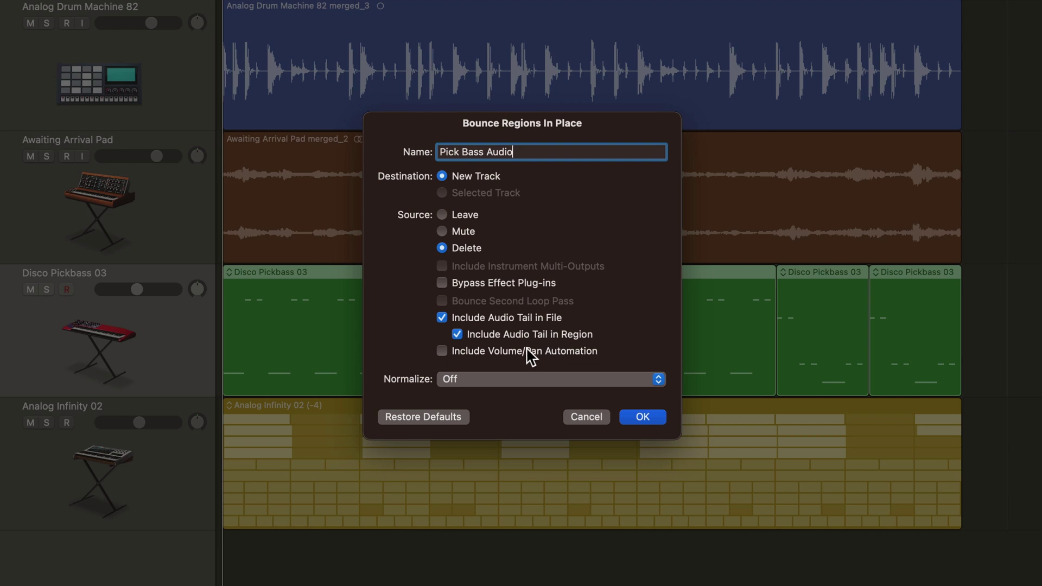
click(500, 356)
click(500, 357)
click(539, 380)
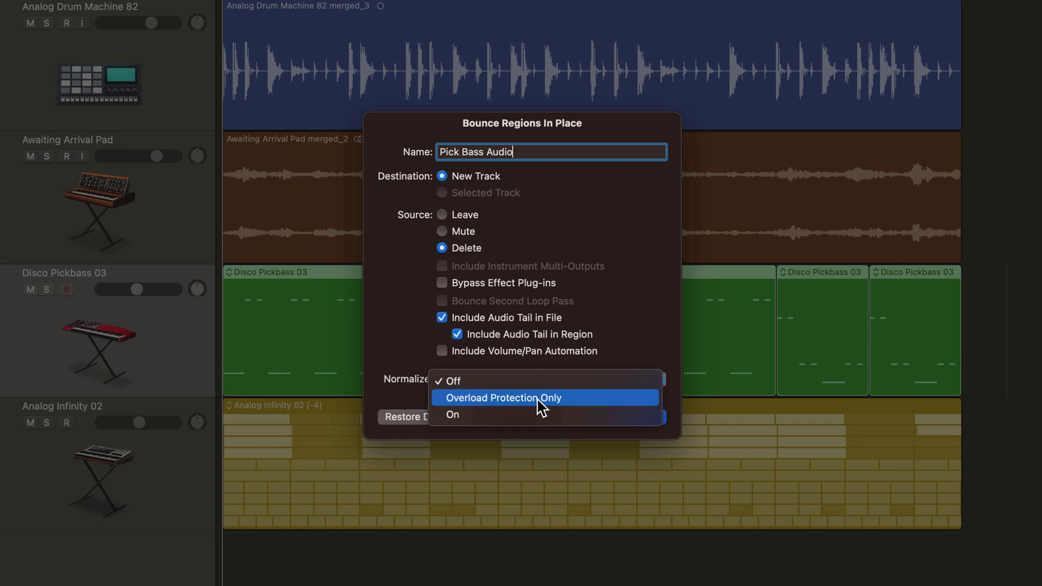
click(538, 384)
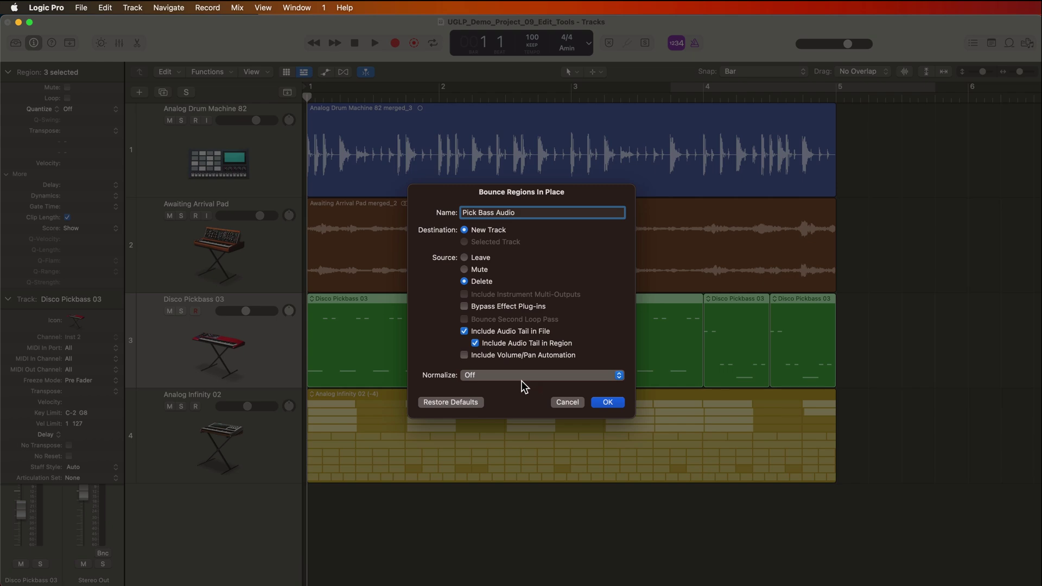
click(607, 402)
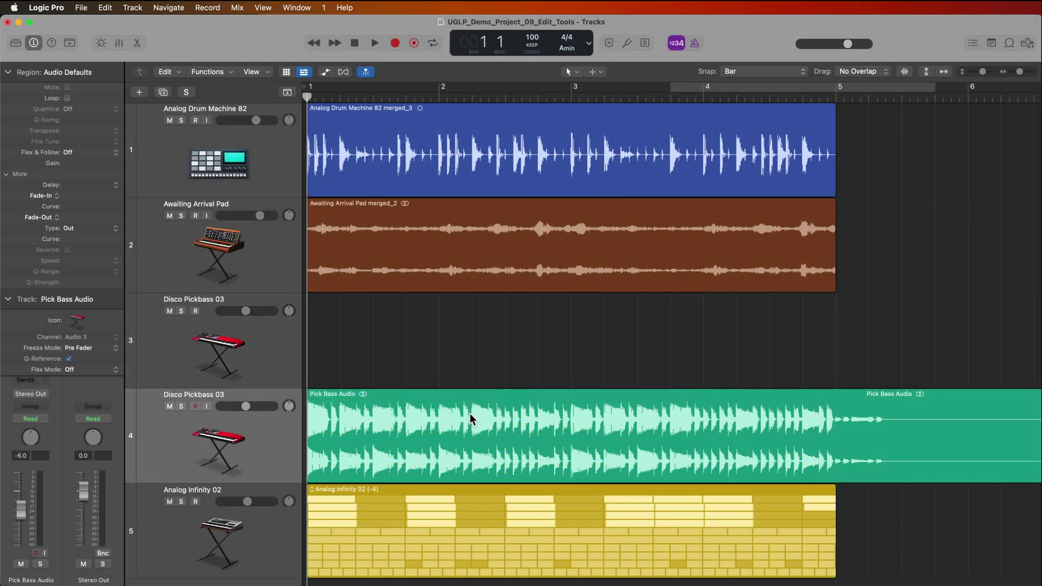
click(776, 413)
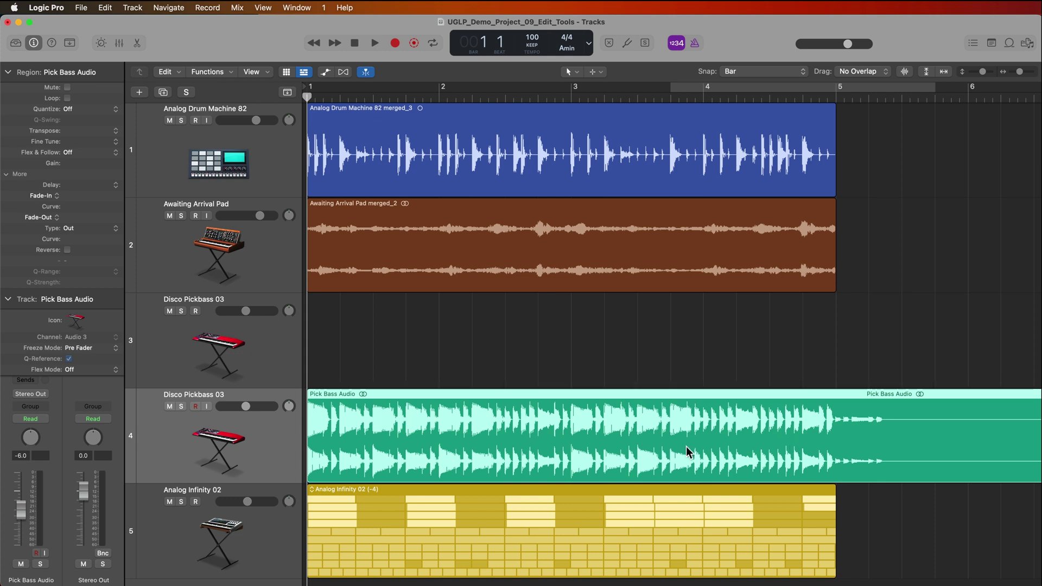
Undo the bounce, rebounce the bass without the audio tail in file, and trim the new region's end
key(super+z)
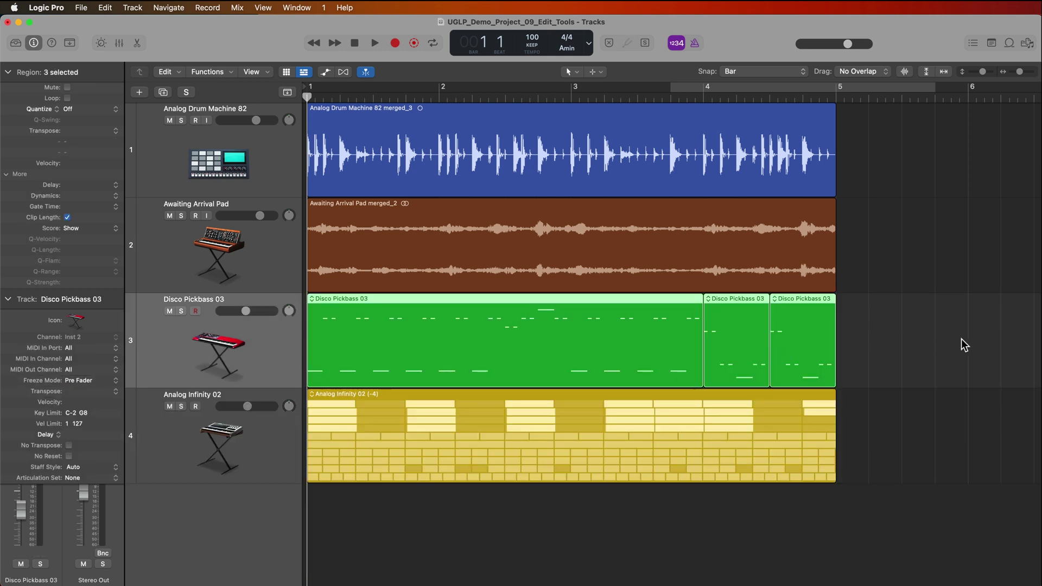
key(ctrl+b)
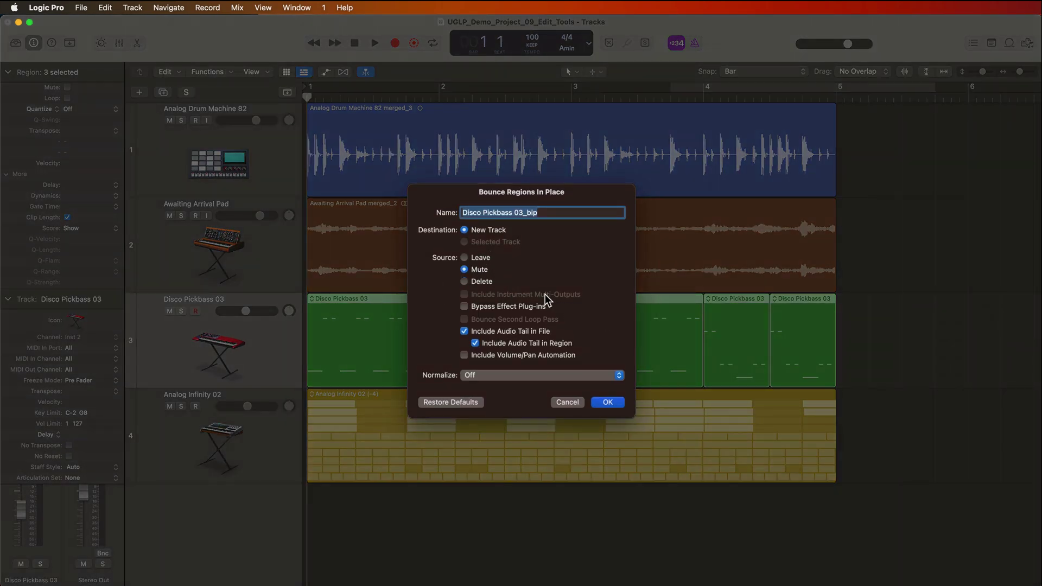
click(530, 330)
click(608, 403)
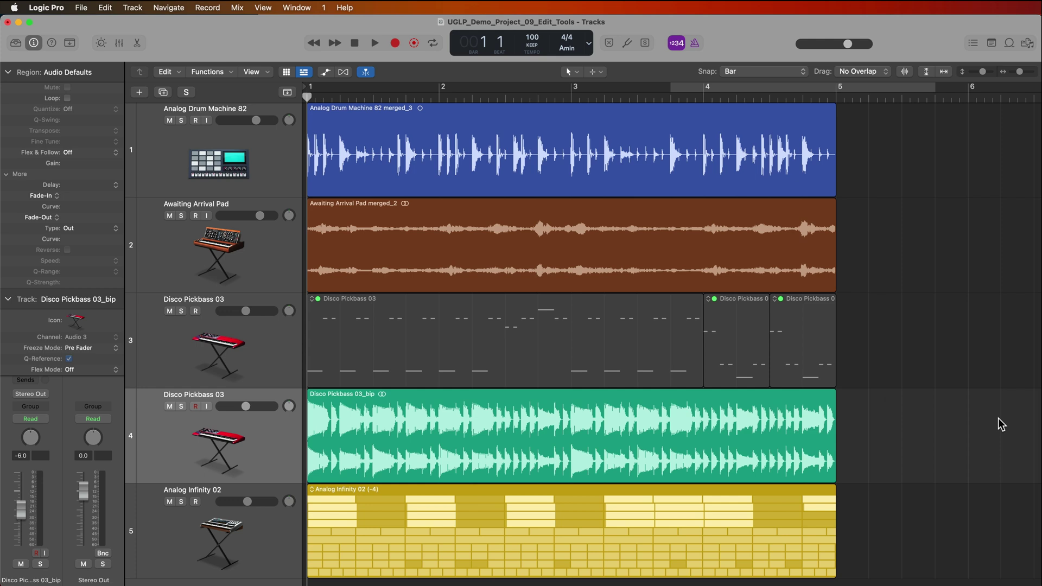
mouse_move(834, 467)
mouse_down()
mouse_move(866, 467)
mouse_move(743, 456)
mouse_move(825, 458)
mouse_up()
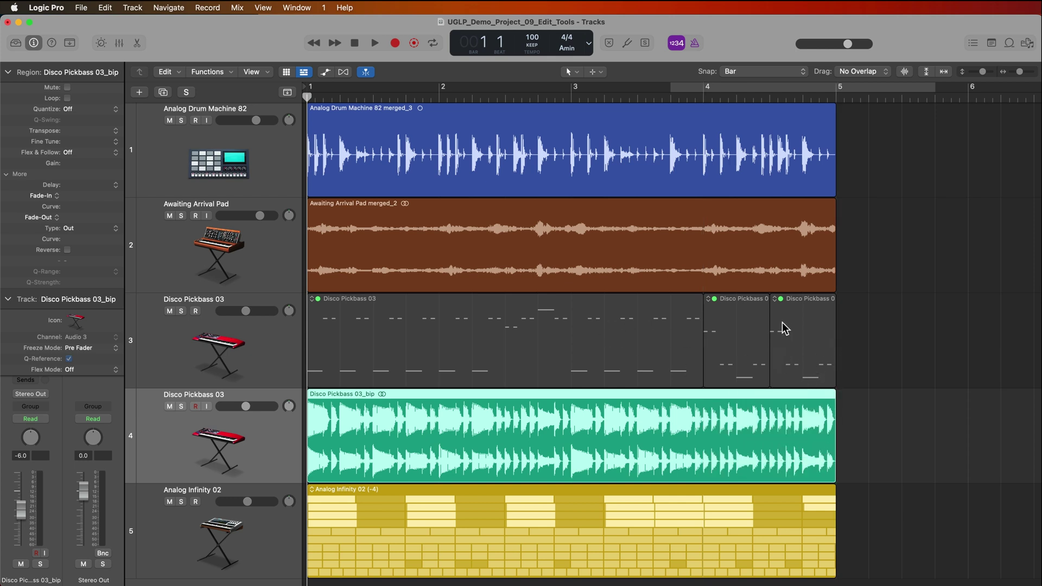
Delete the muted Disco Pickbass 03 MIDI regions and their now-empty track
click(233, 336)
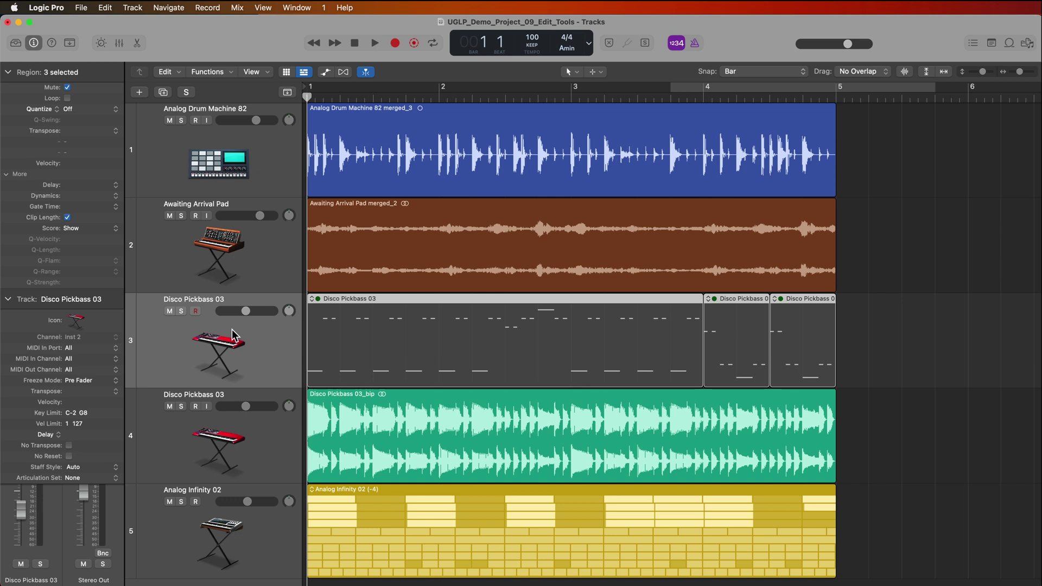
key(BackSpace)
key(super+BackSpace)
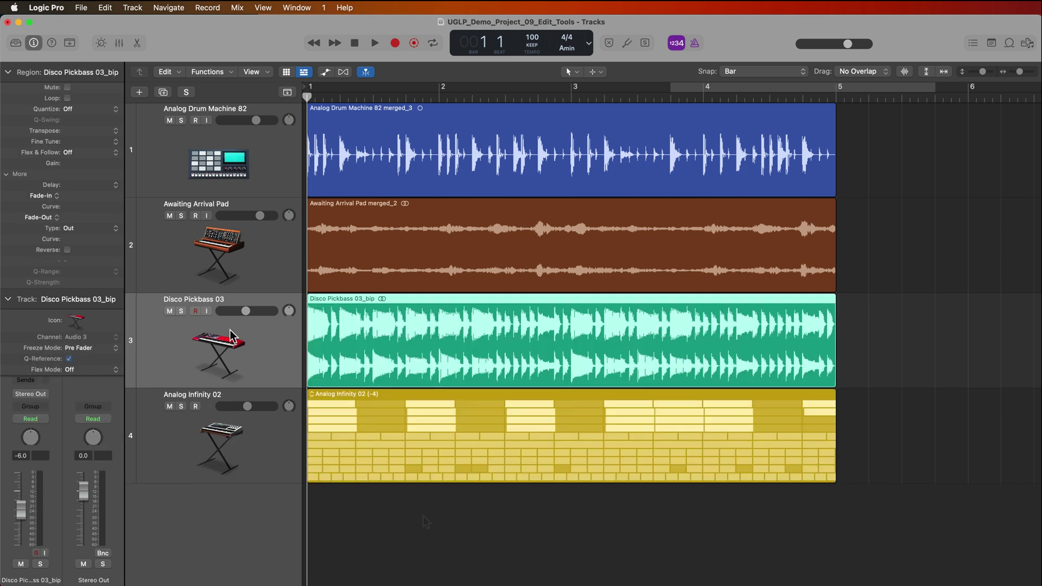
Enlarge the height of the bounced Disco Pickbass 03_bip track
click(422, 516)
click(256, 327)
click(9, 73)
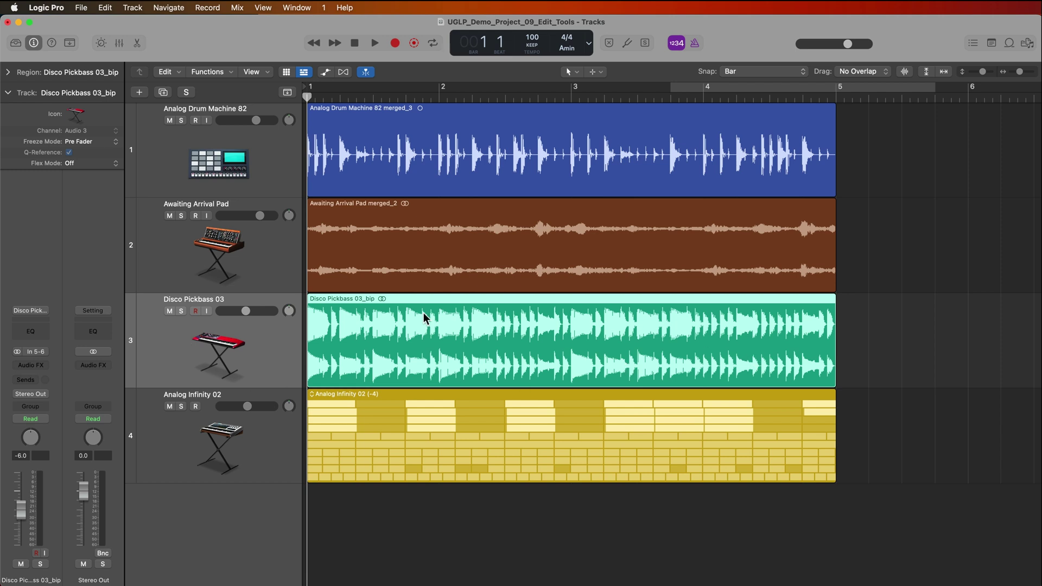
click(879, 363)
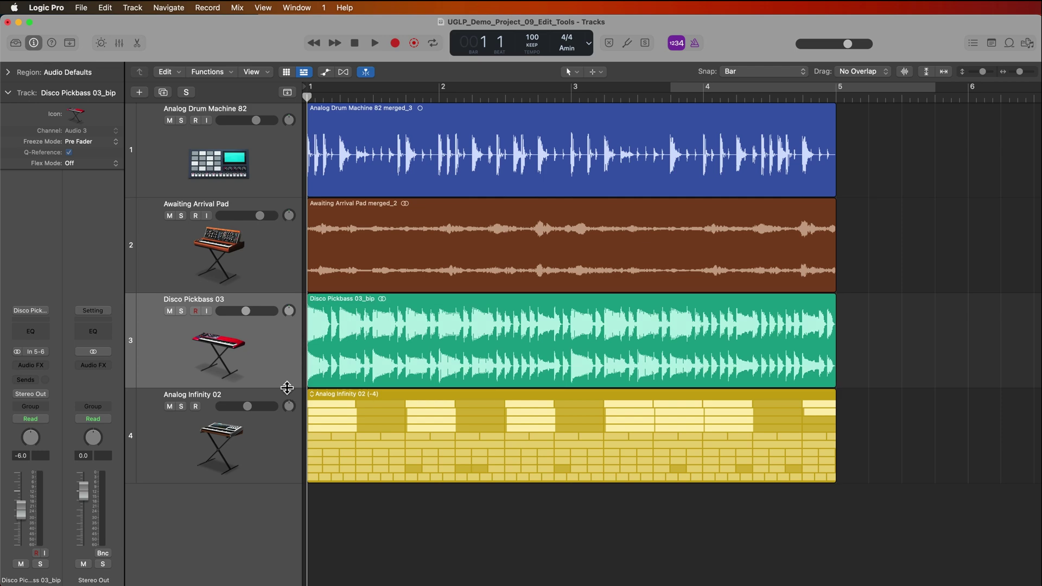
drag(288, 387, 287, 431)
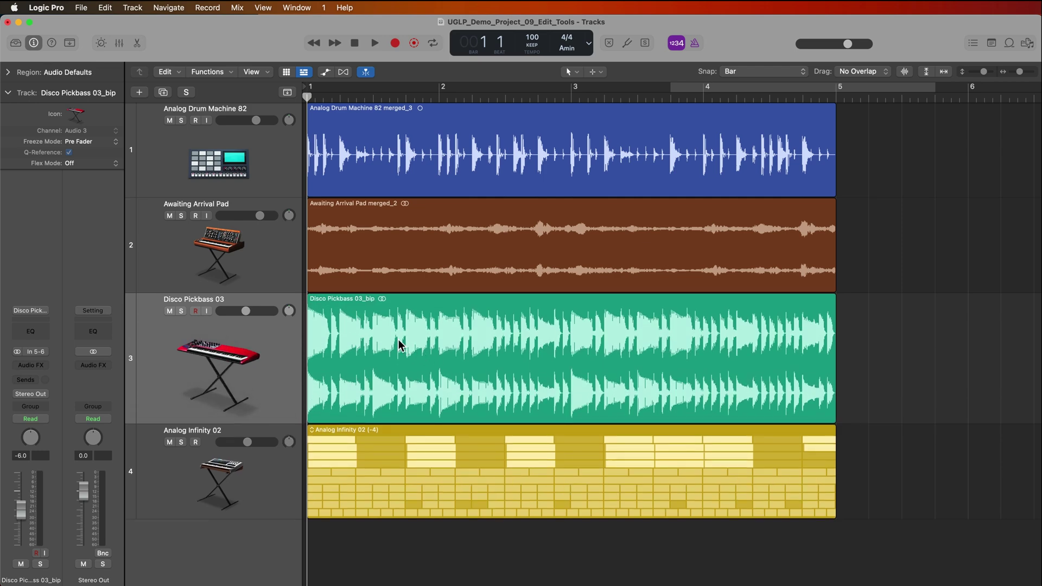
click(546, 396)
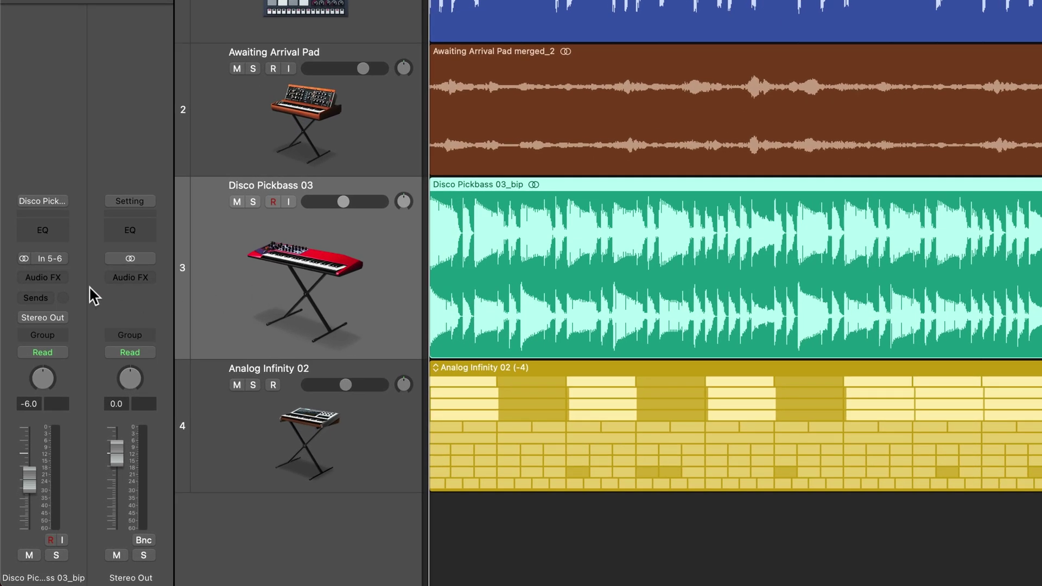
Set the bass input to mono (Input 5) and re-bounce onto Selected Track as Disco Pickbass 03_bip_1
click(22, 259)
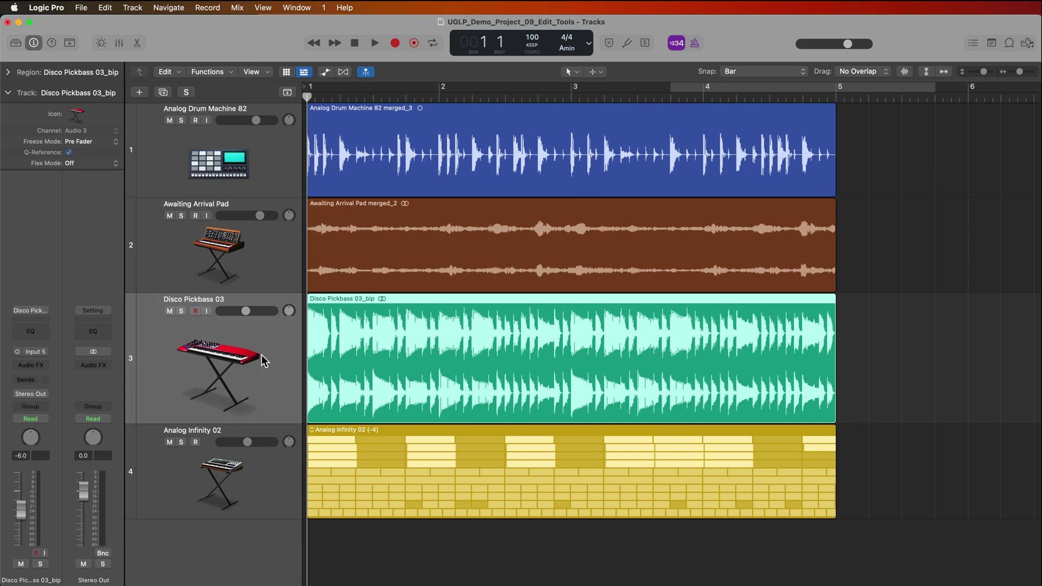
key(ctrl+b)
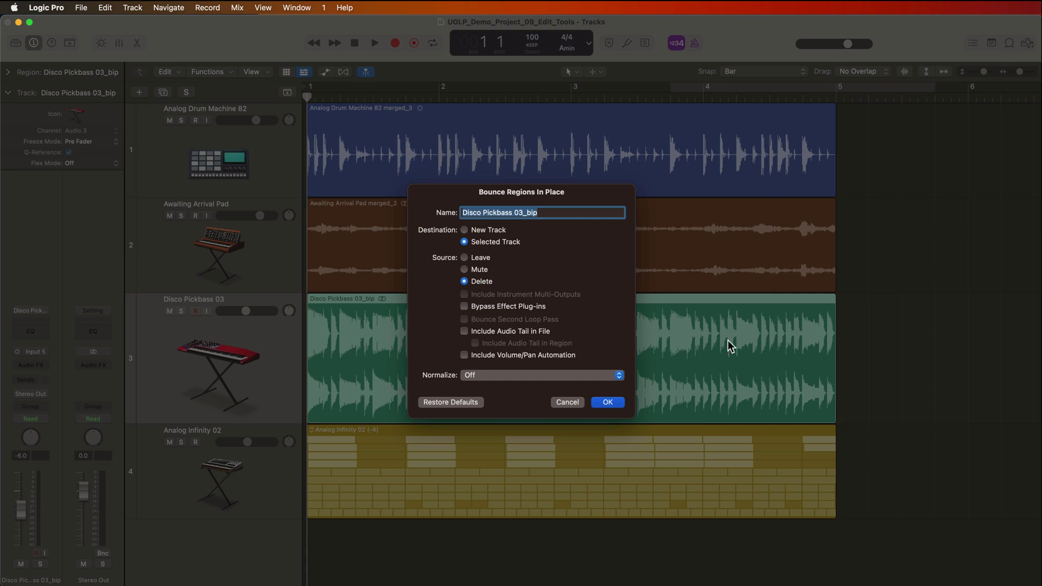
click(608, 402)
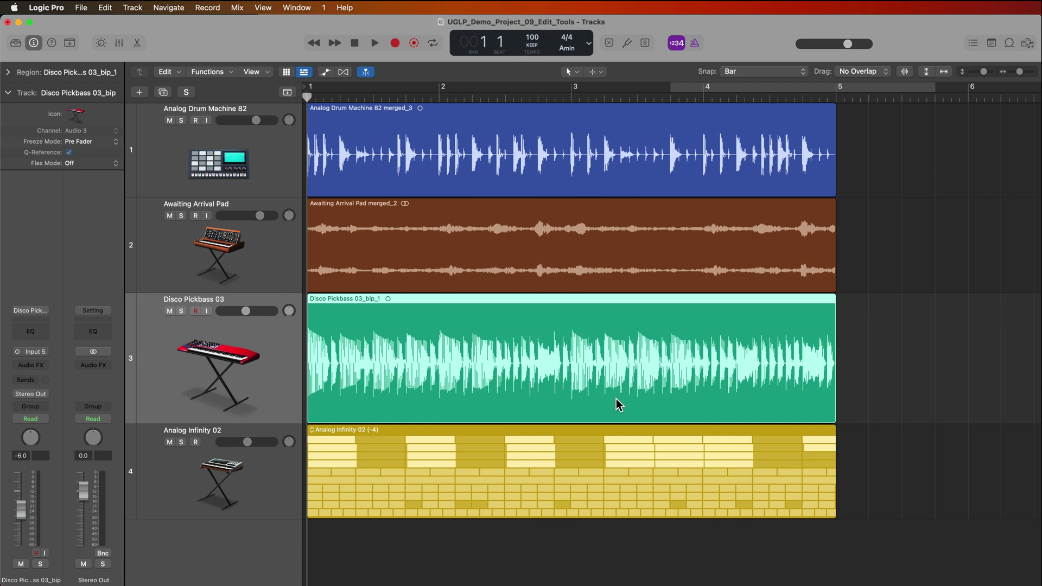
key(Up)
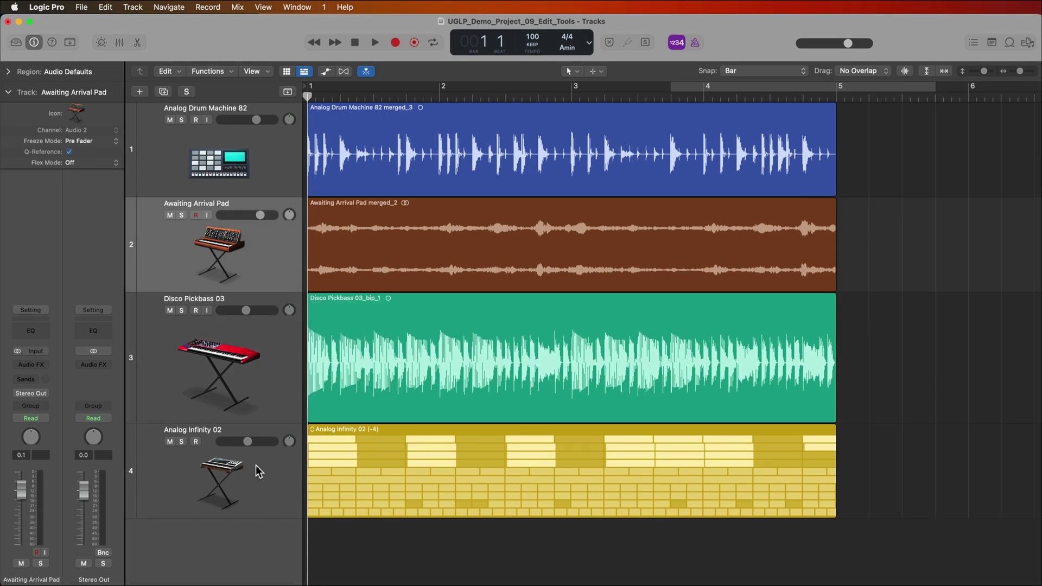
Bounce the Awaiting Arrival Pad and Analog Infinity 02 regions onto a new track named 'Synths'
drag(255, 465, 339, 365)
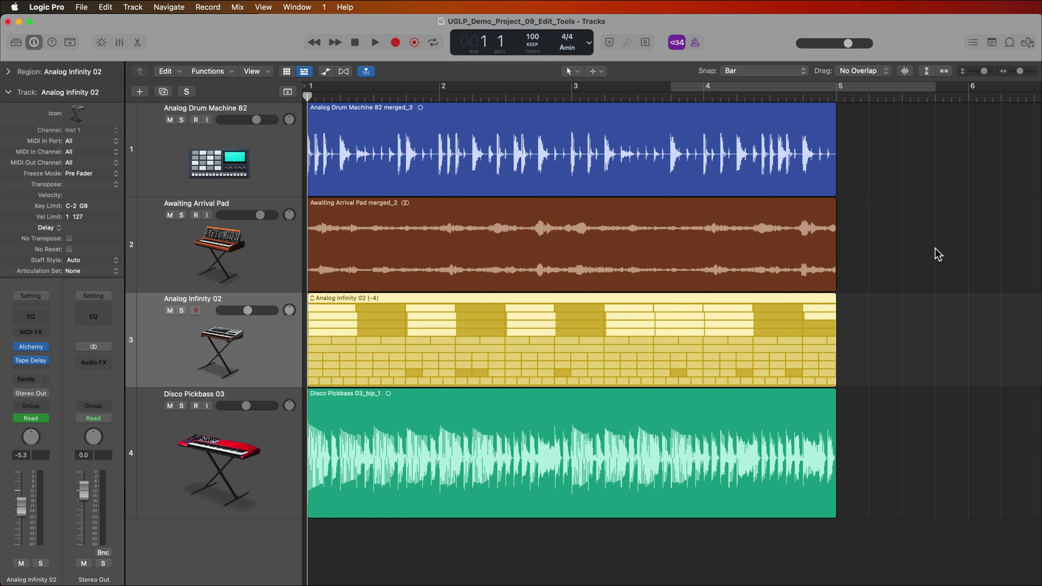
drag(935, 249, 897, 327)
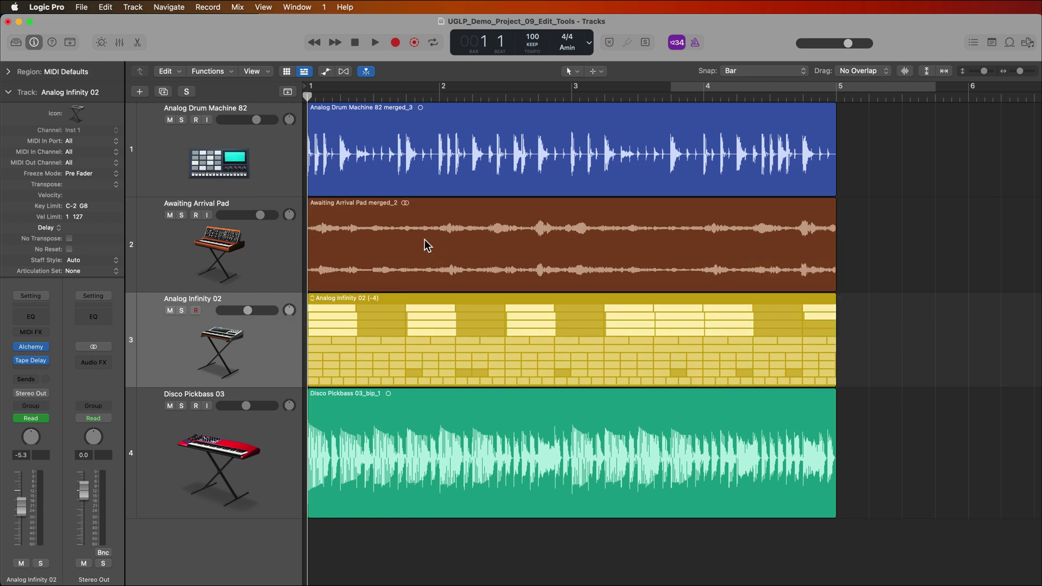
click(427, 246)
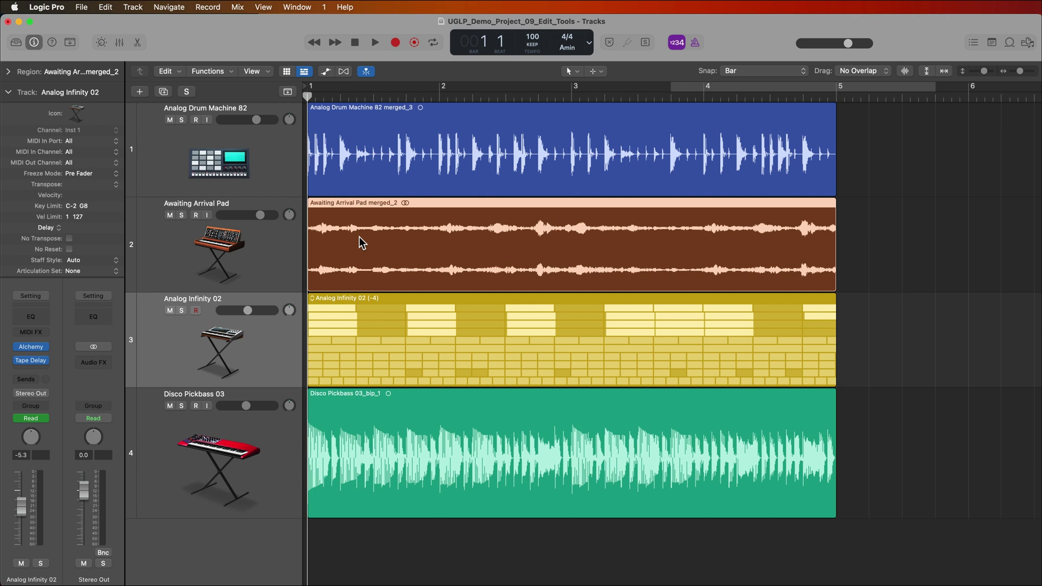
click(382, 320)
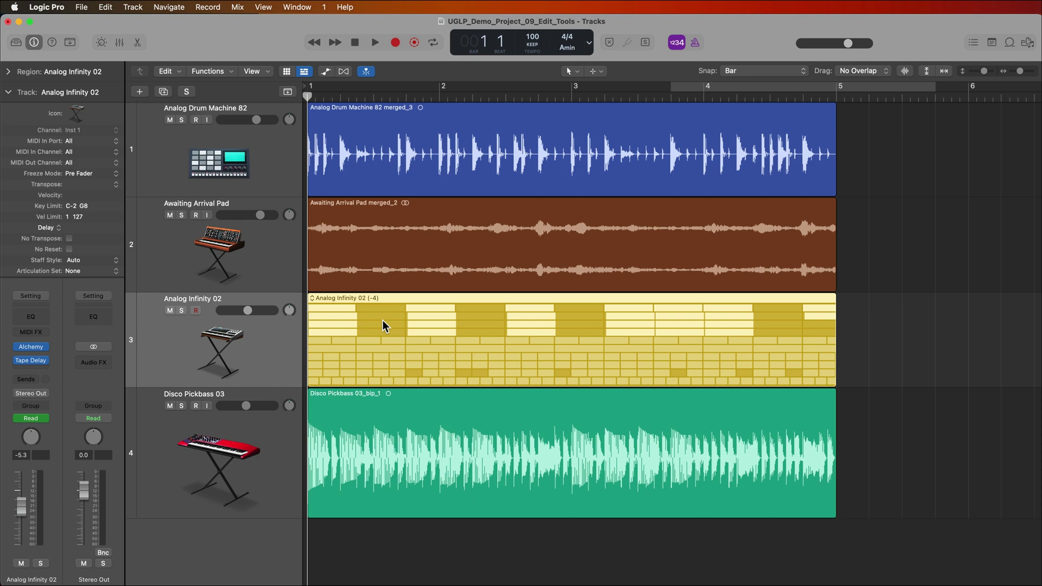
drag(933, 248, 662, 330)
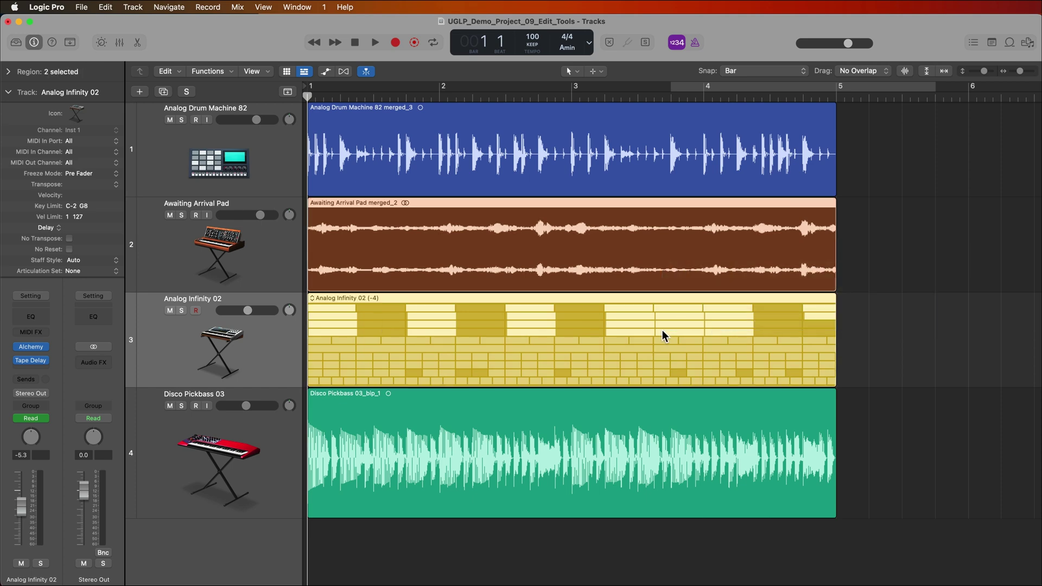
key(ctrl+b)
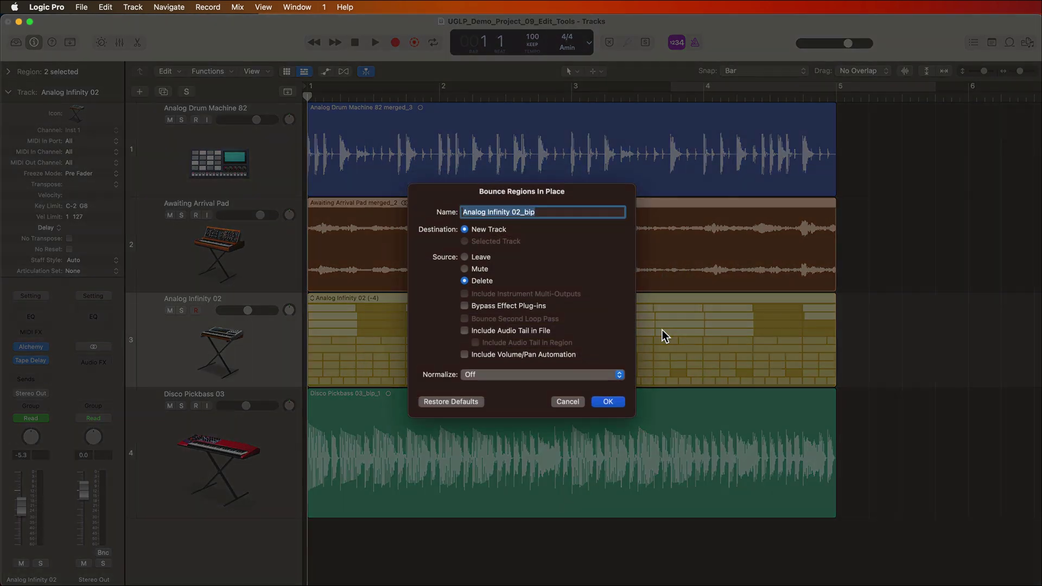
text(Synths)
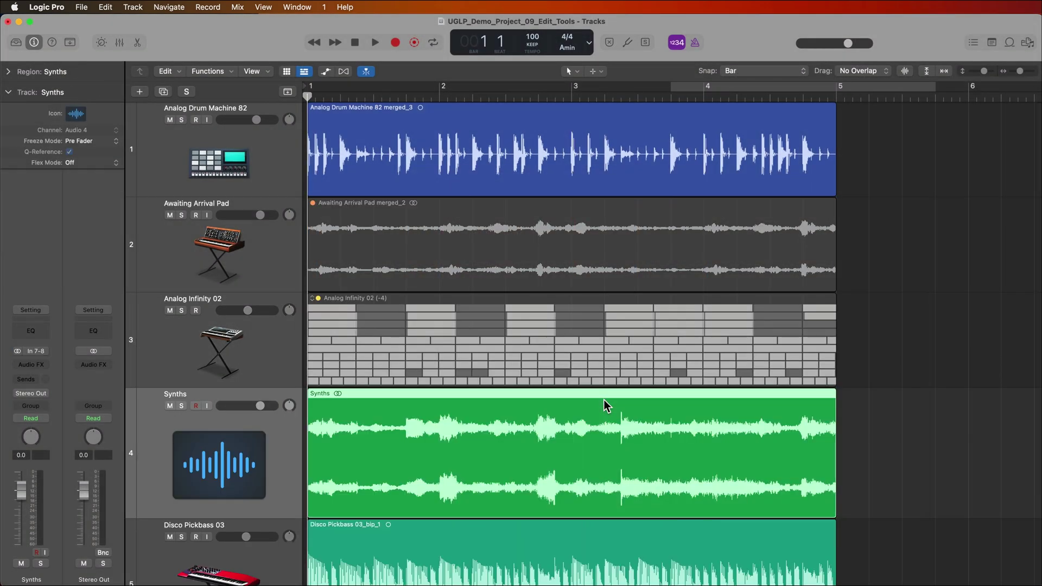
Solo the new Synths track and play back its bounce
key(s)
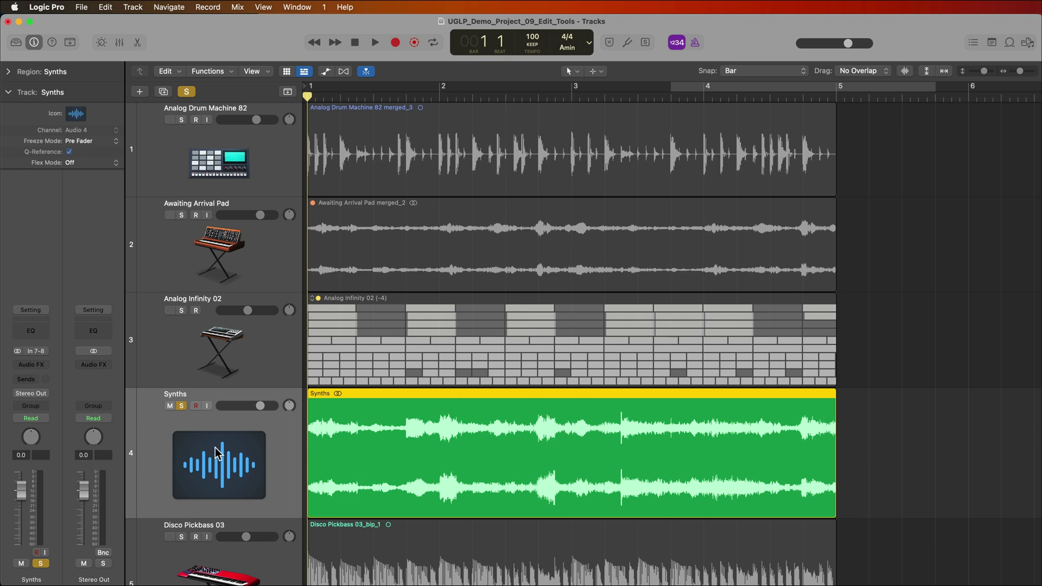
key(space)
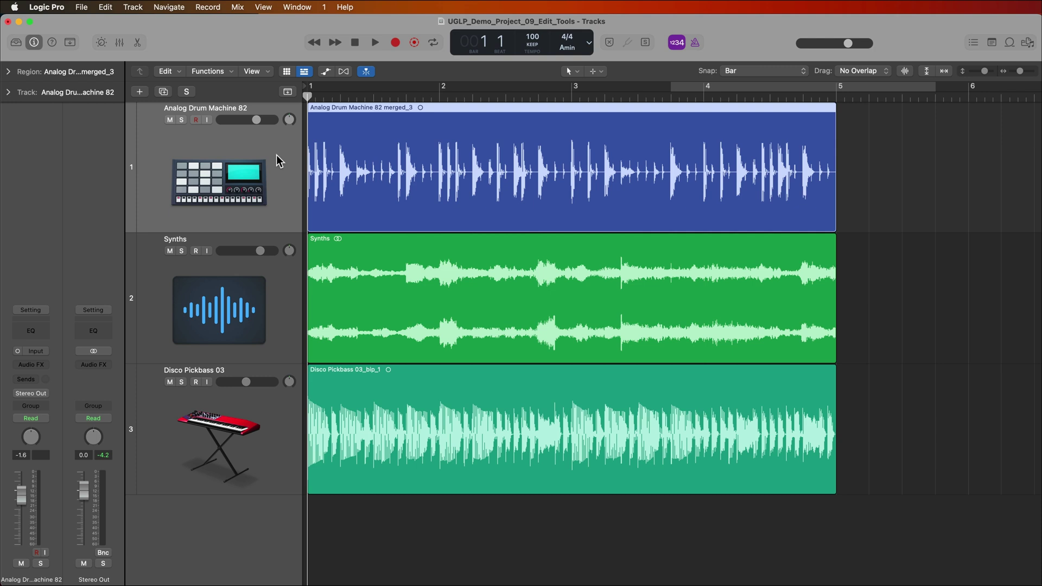
Solo the drums and add a mono Enveloper with about 42% gain and 38 ms attack
key(s)
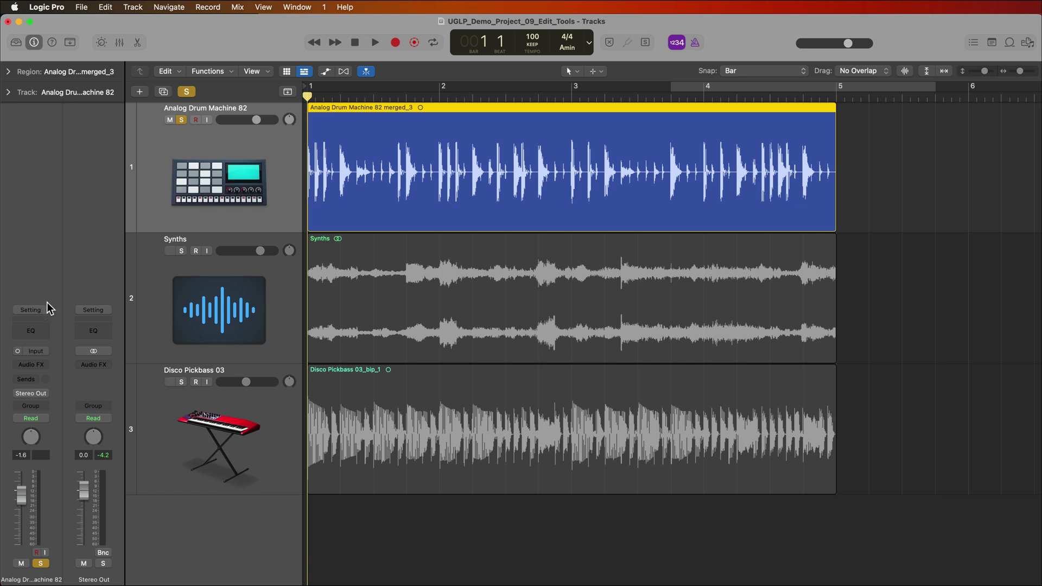
click(43, 360)
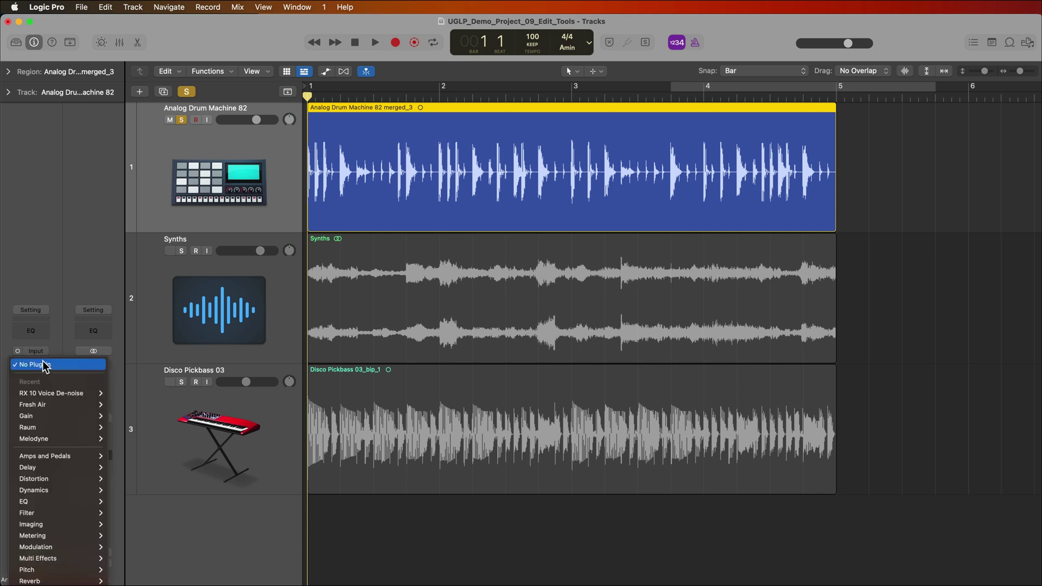
mouse_move(60, 488)
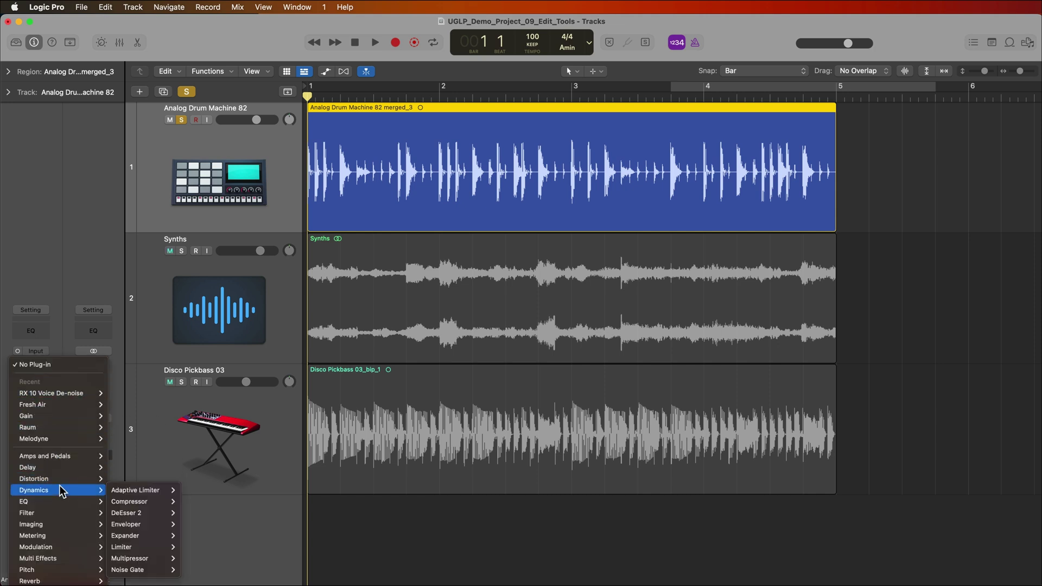
mouse_move(131, 526)
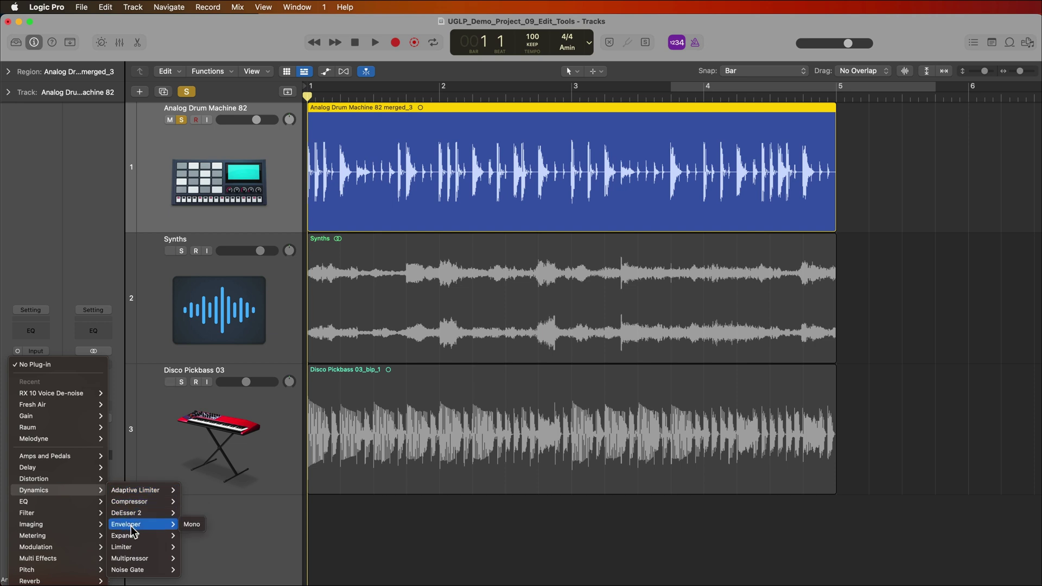
click(186, 524)
drag(600, 158, 841, 285)
drag(708, 367, 710, 361)
drag(752, 418, 757, 406)
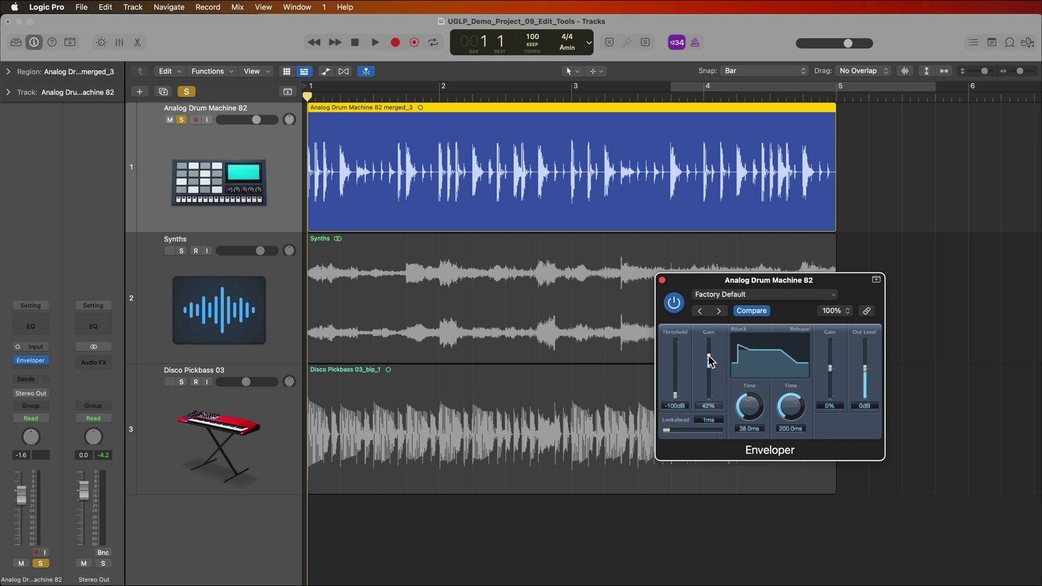
Audition the drums and reset the drum channel fader to 0 dB
key(space)
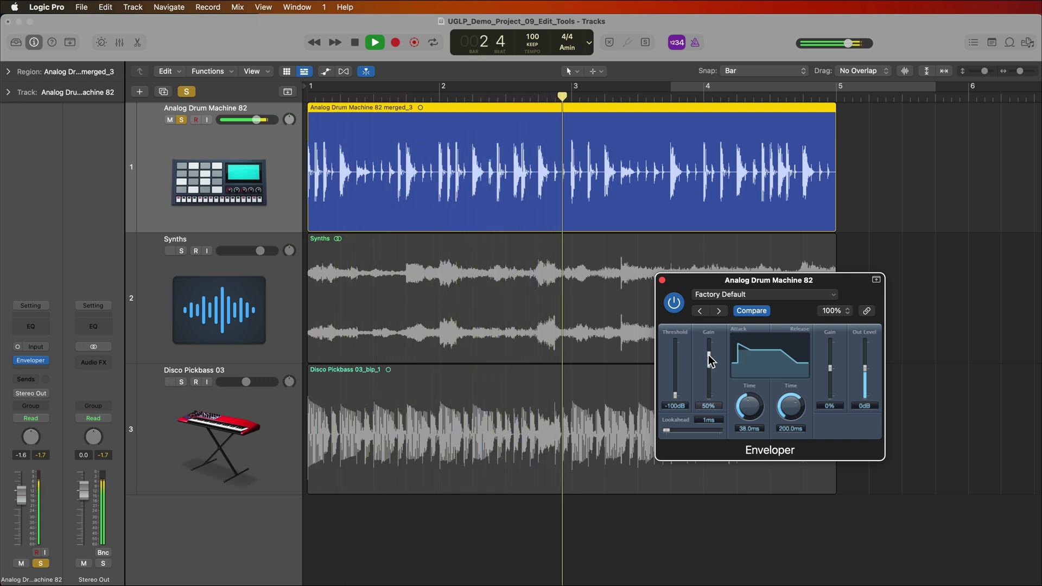
key(space)
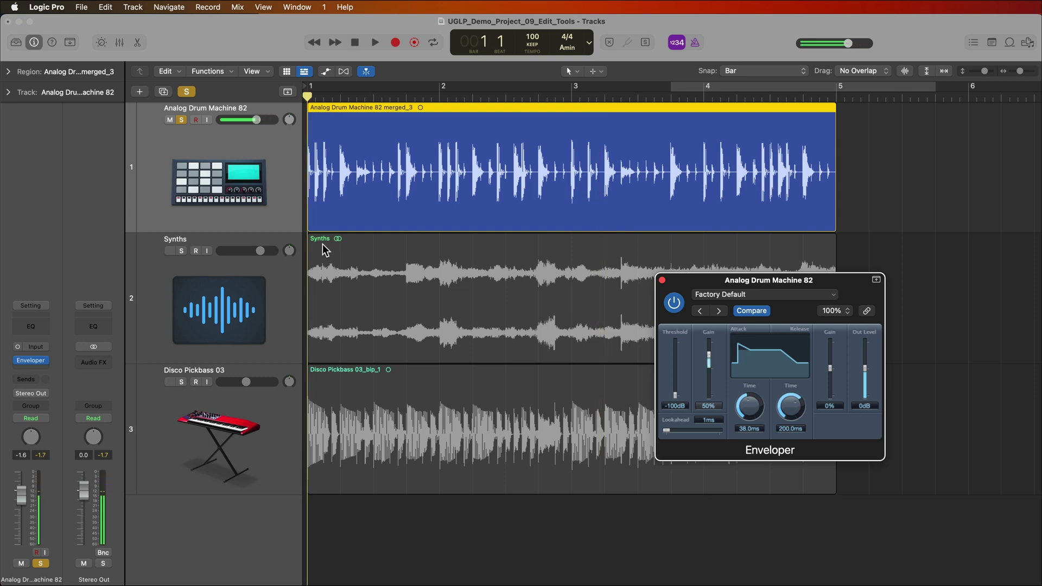
alt+click(22, 493)
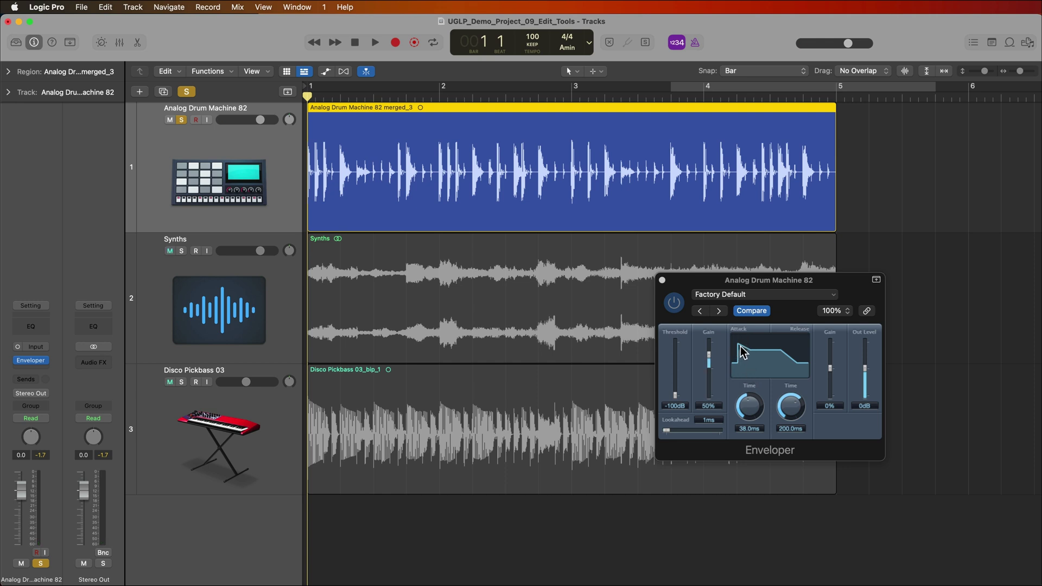
Raise the Enveloper attack gain to 66% while auditioning, then bounce the drum region in place
key(space)
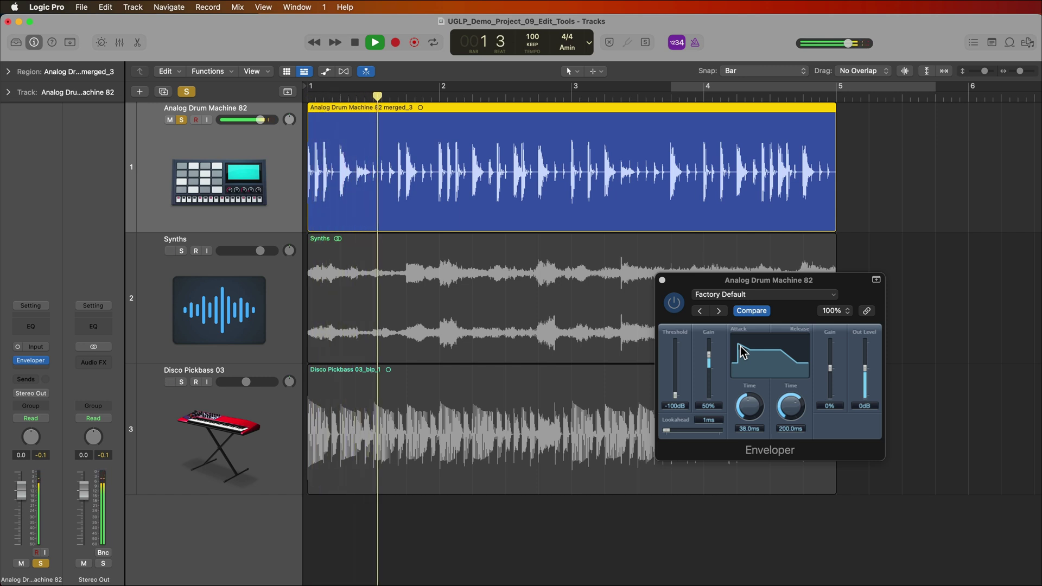
key(space)
drag(709, 363, 711, 359)
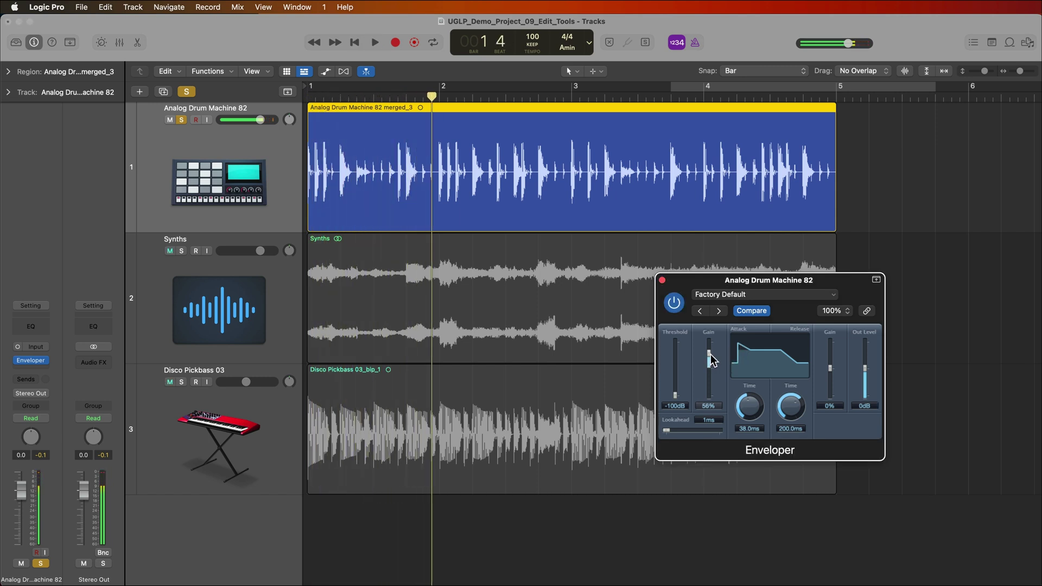
click(712, 351)
key(space)
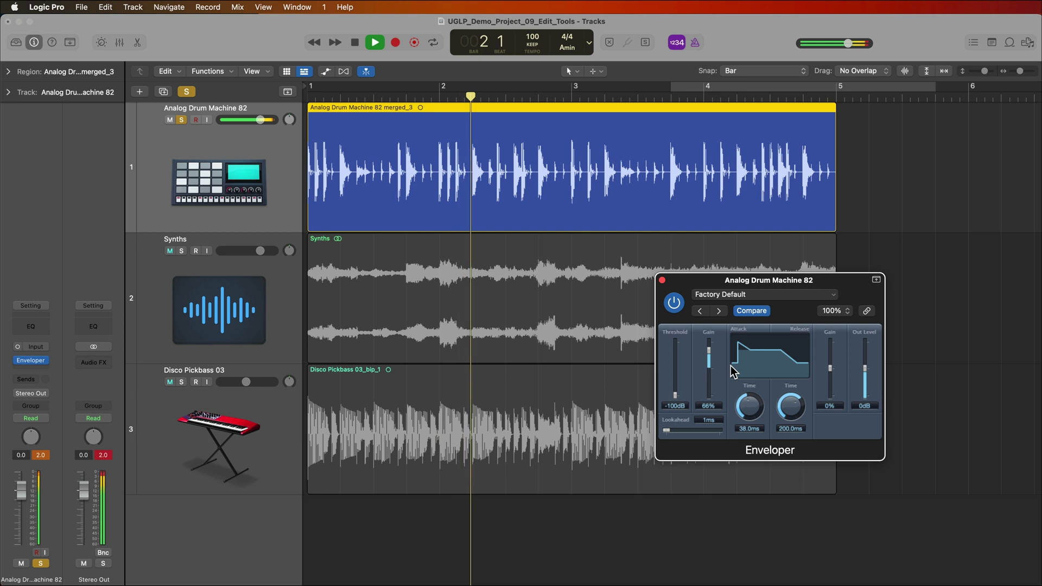
key(space)
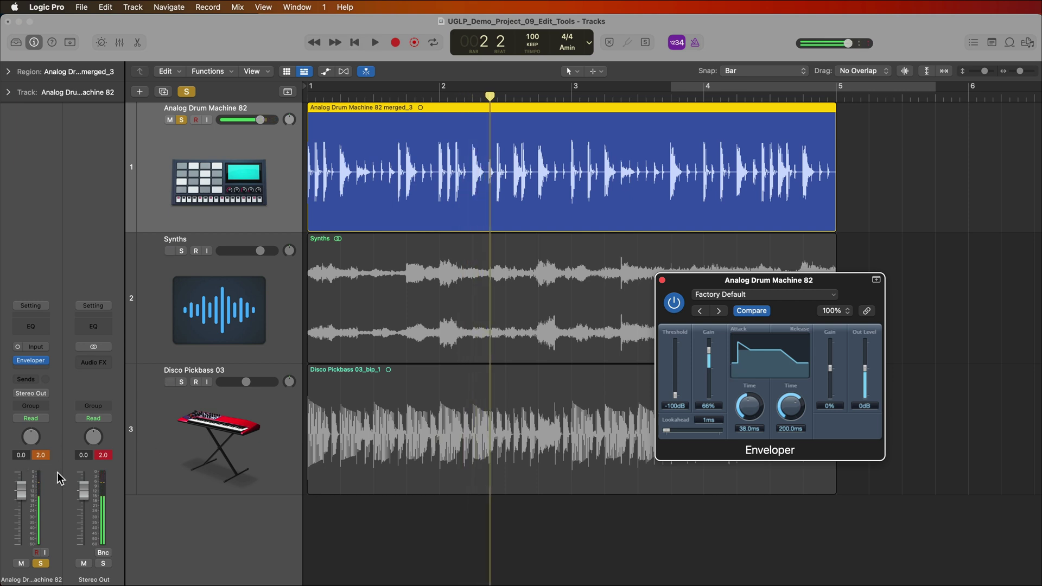
click(60, 477)
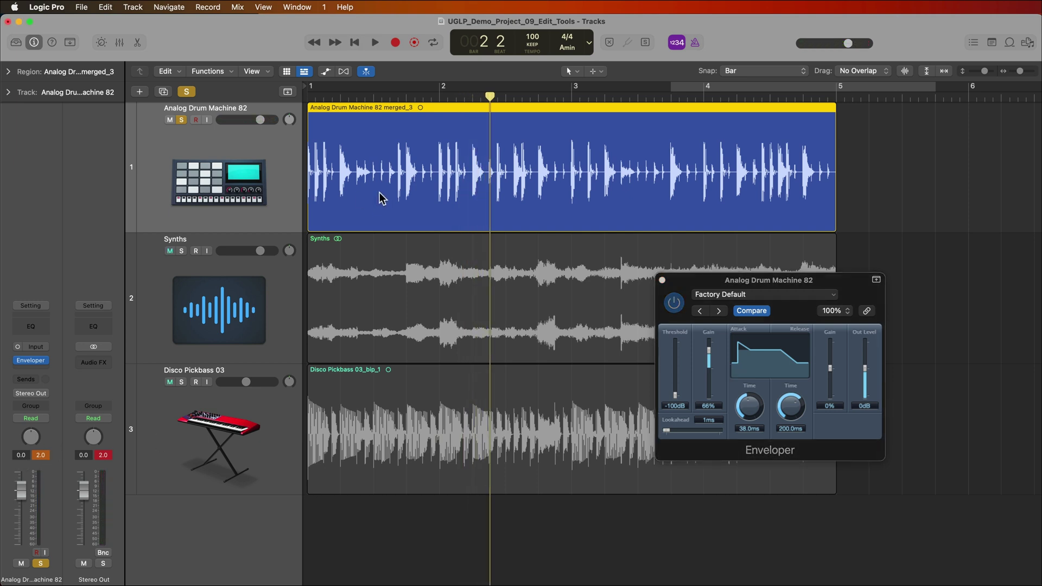
key(ctrl+b)
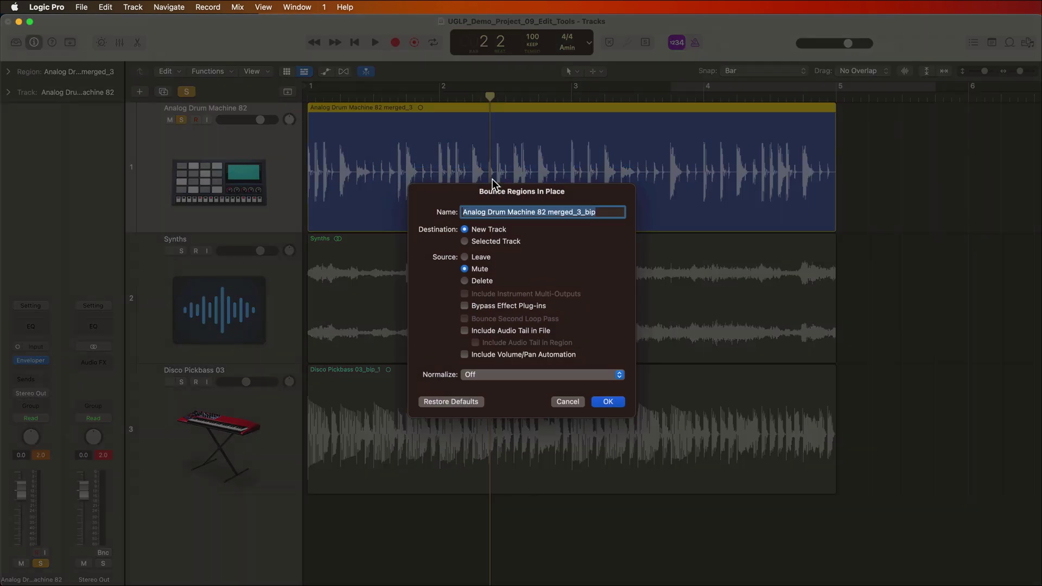
Bounce the drums in place onto their own track with Normalize set to On
click(501, 239)
click(504, 375)
click(502, 398)
click(608, 402)
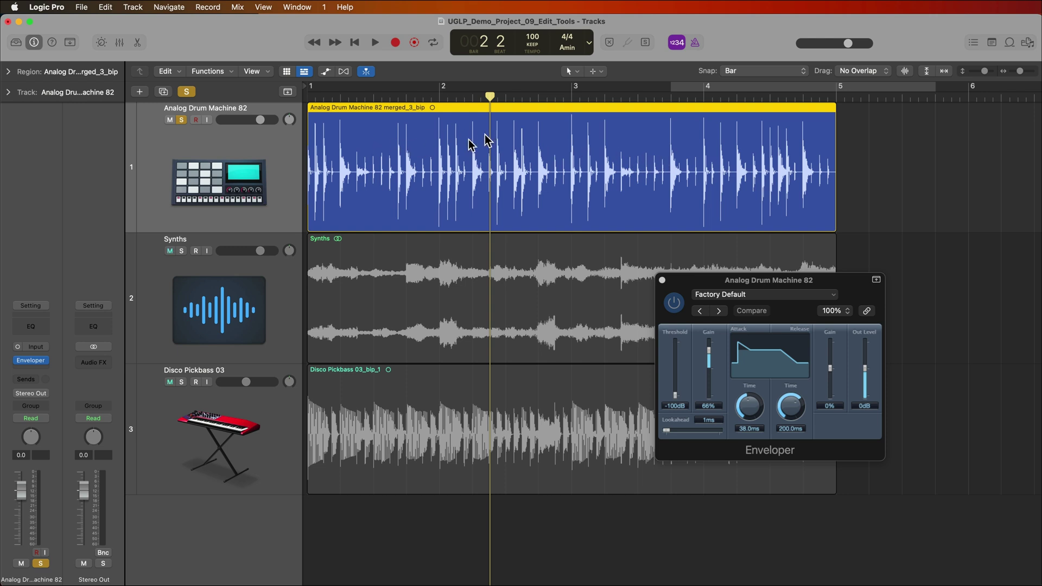
Remove the Enveloper from the drum channel and play from the song start
click(43, 361)
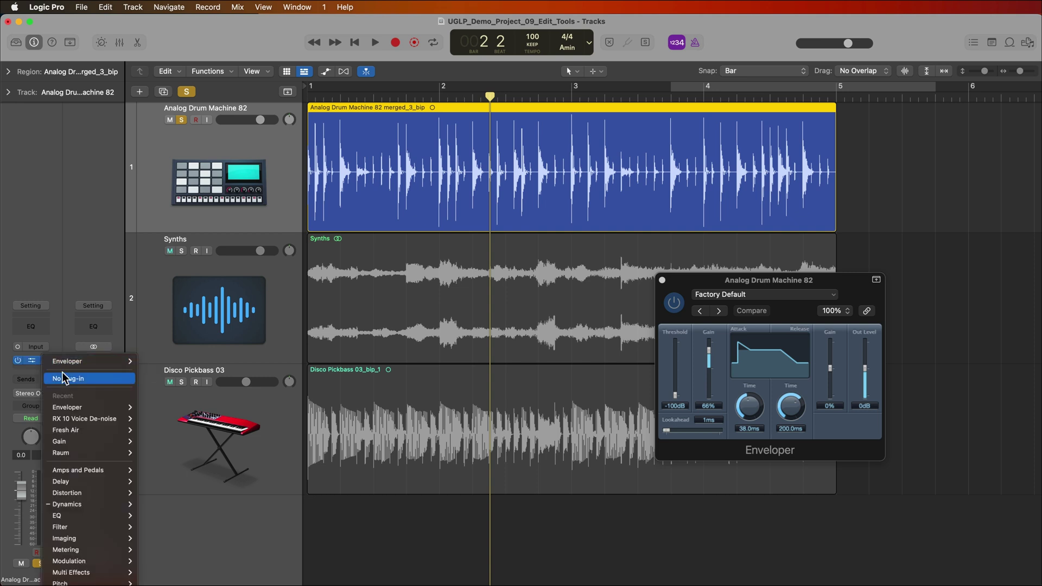
key(Return)
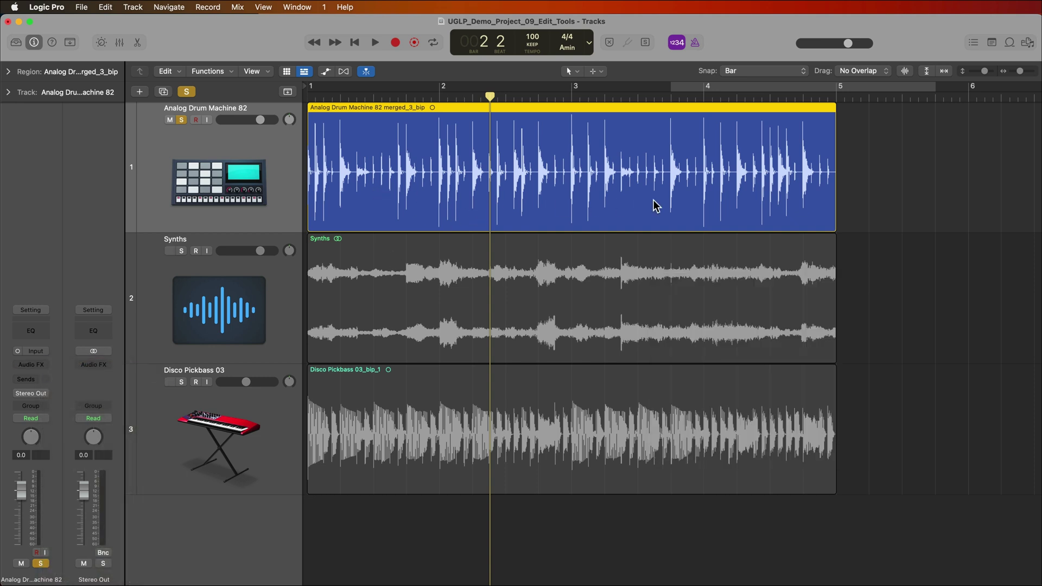
key(Return)
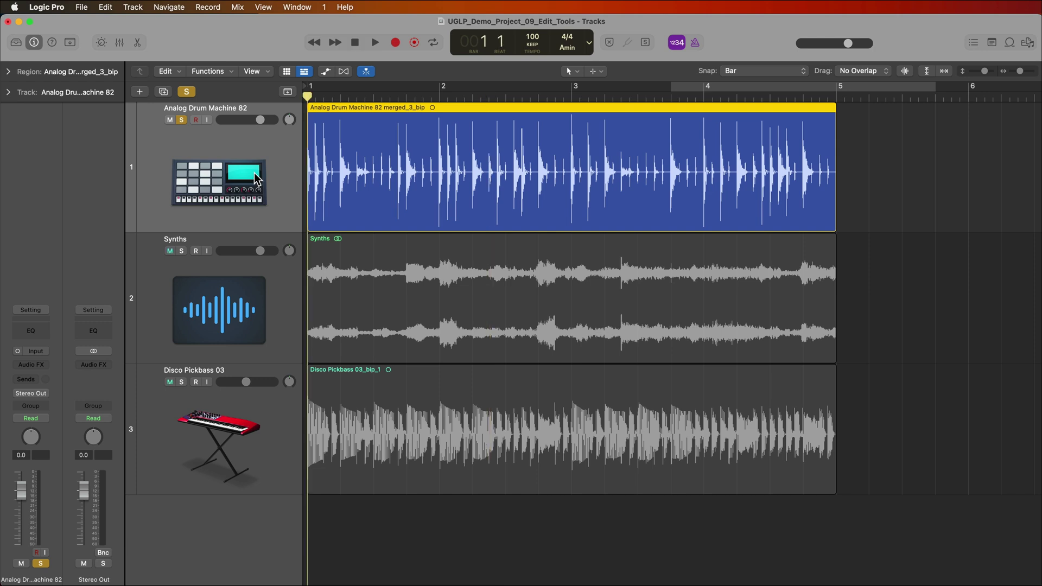
key(space)
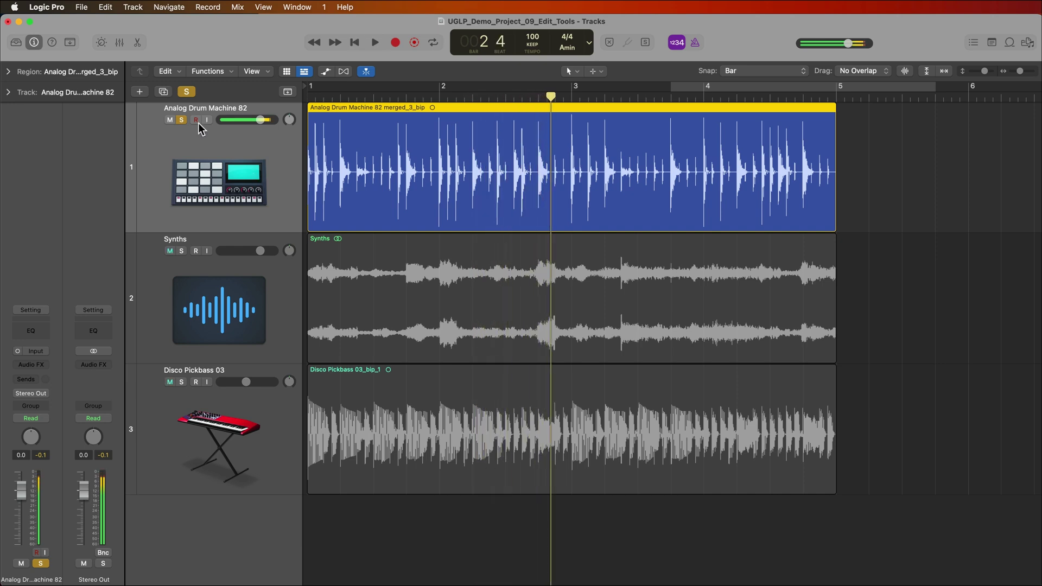
Unsolo the drums and balance levels in the Mixer, with Synths at -2.9 dB
click(182, 120)
key(space)
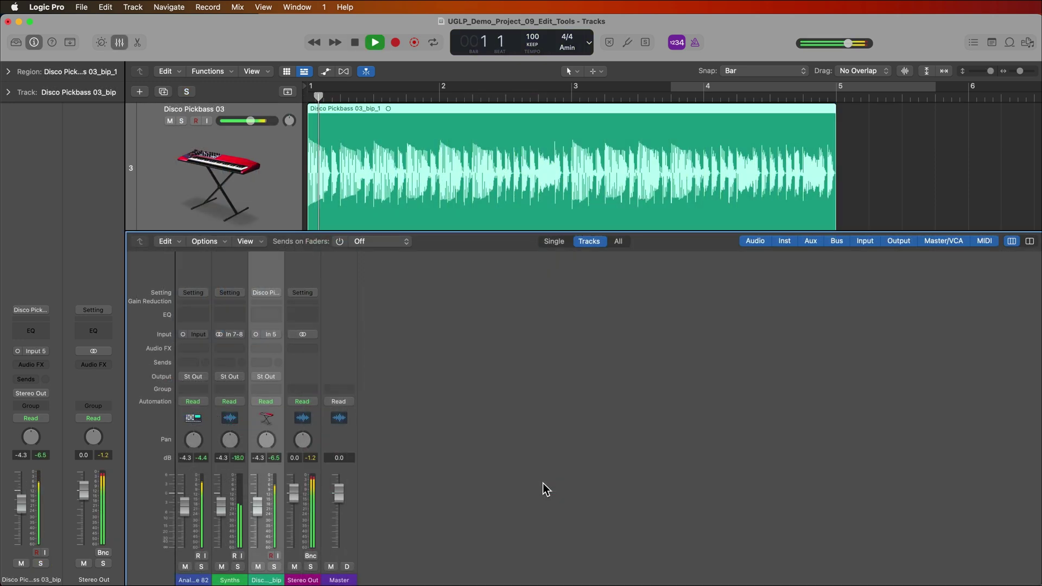
key(x)
click(872, 306)
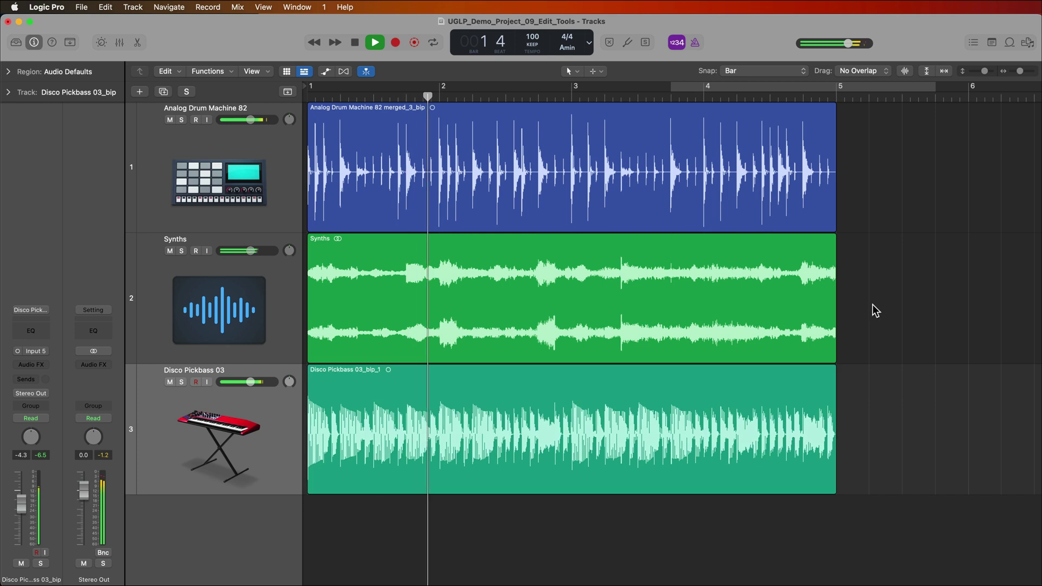
click(252, 320)
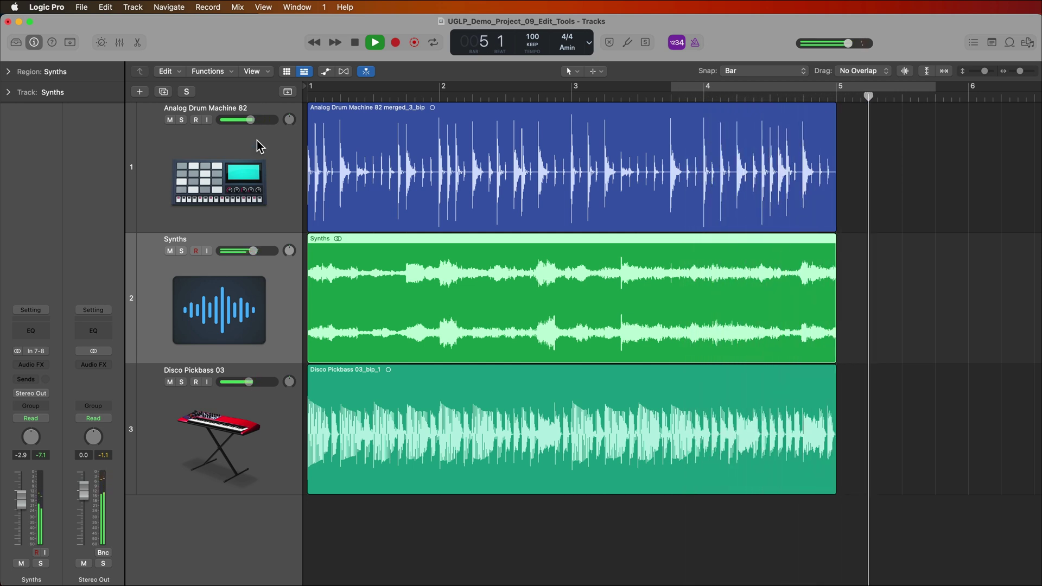
Stop playback and return the playhead to the song start
key(space)
key(Return)
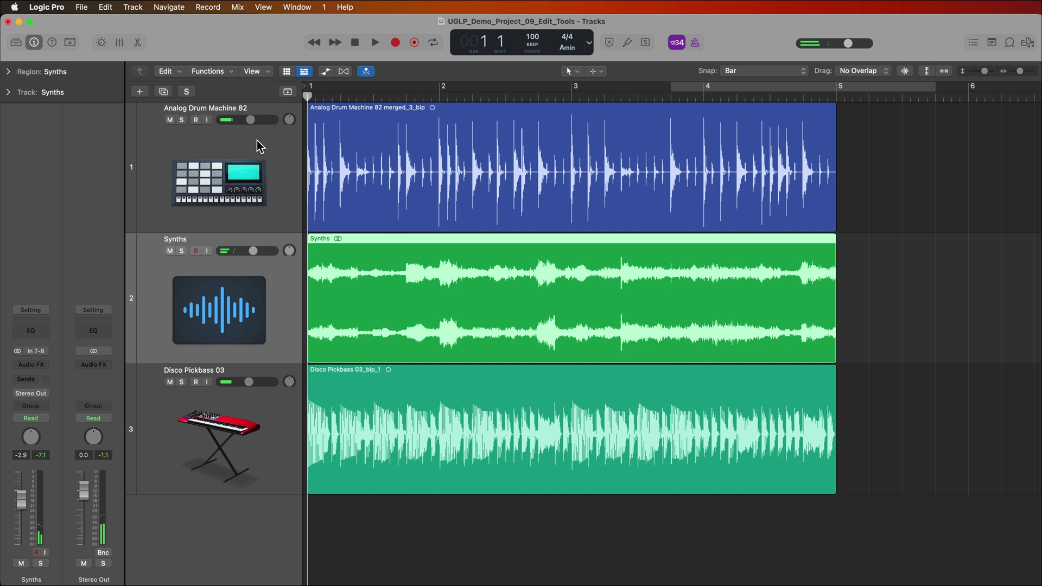